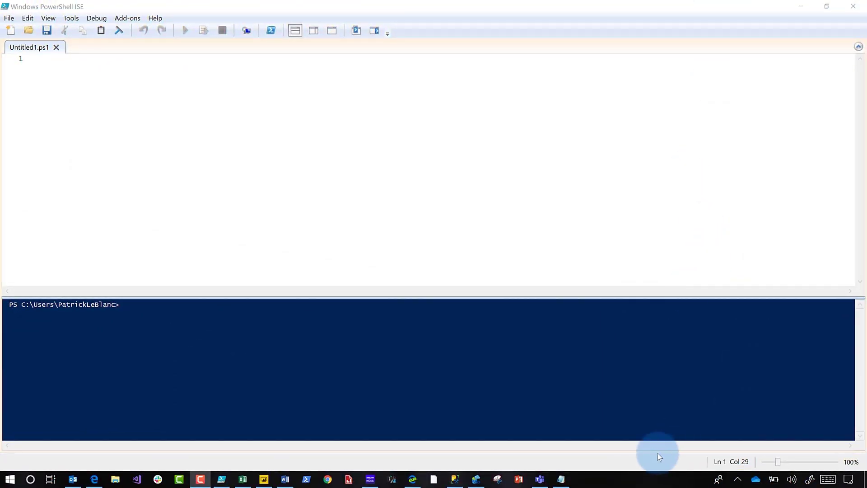
# Run the GetPBIDiagPort.ps1 script in PowerShell ISE with the Power BI file open and copy the localhost:58548 address from its output
pyautogui.click(264, 479)
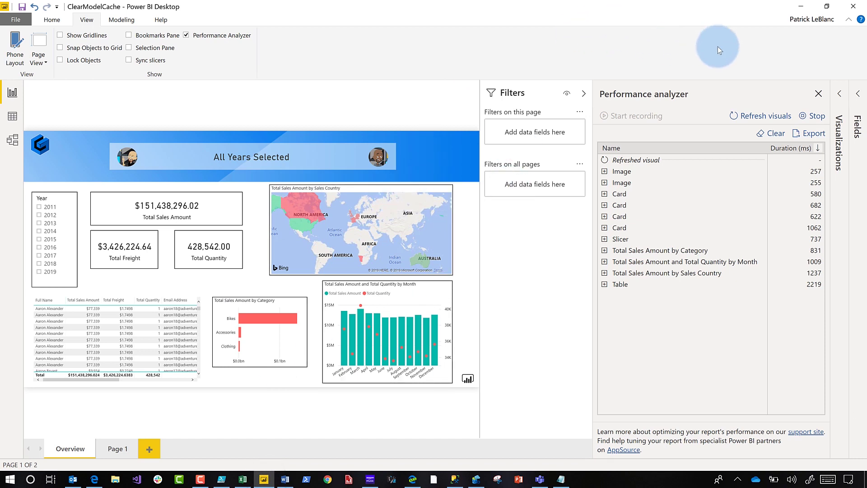
pyautogui.click(802, 7)
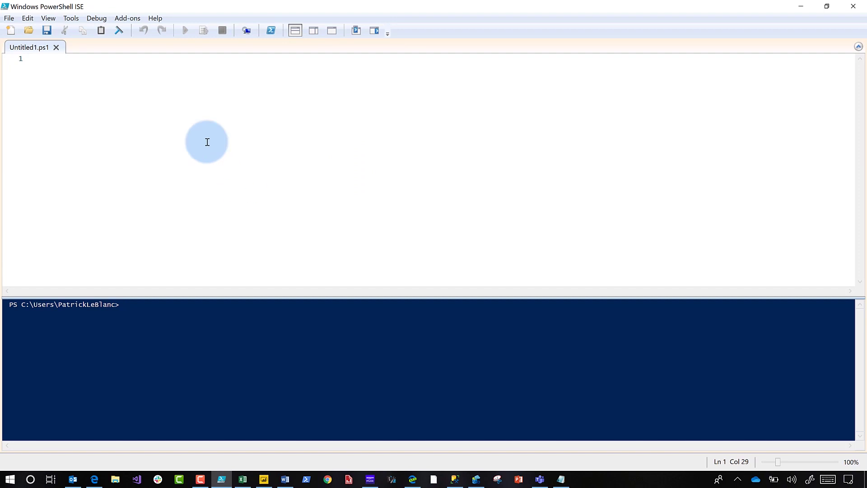
pyautogui.click(30, 30)
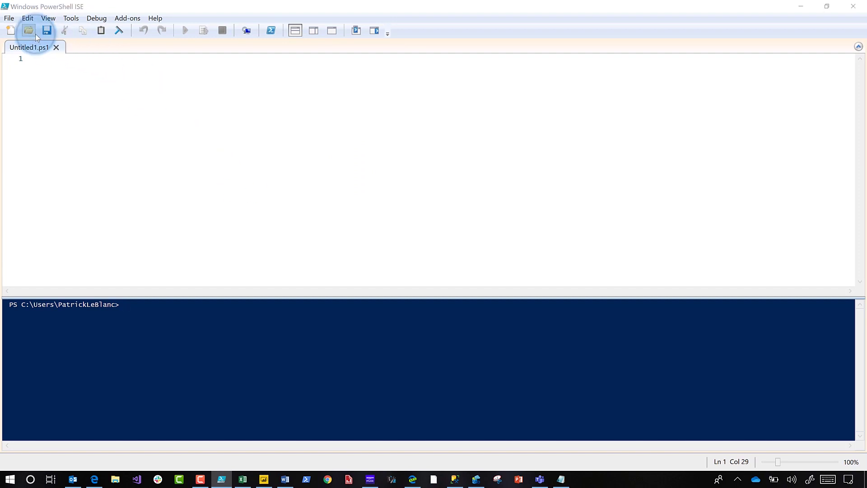
pyautogui.doubleClick(170, 88)
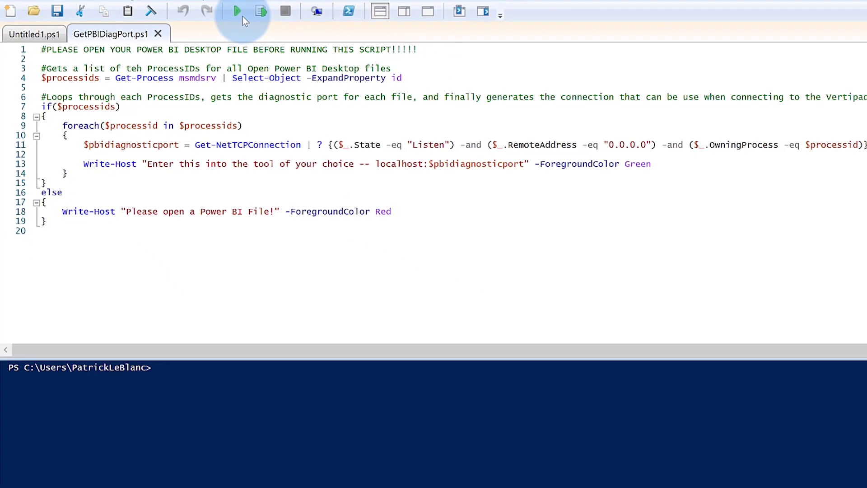
pyautogui.click(242, 16)
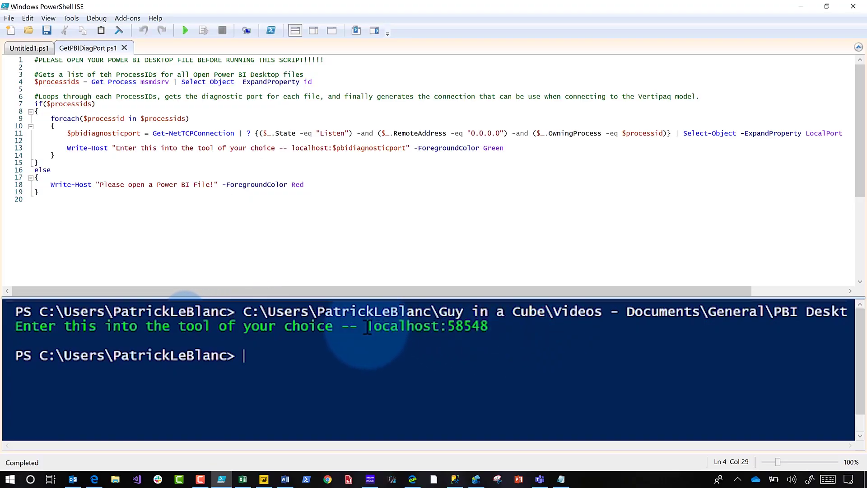
pyautogui.moveTo(382, 326); pyautogui.dragTo(421, 326)
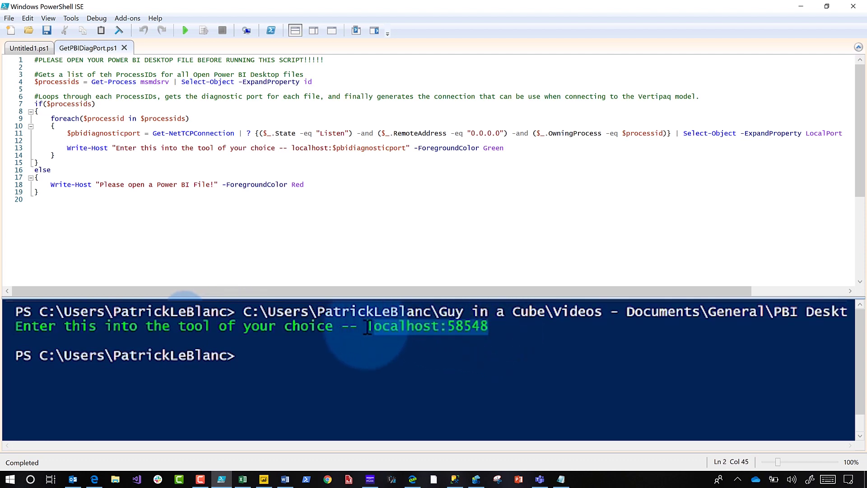
pyautogui.moveTo(368, 327); pyautogui.dragTo(366, 326)
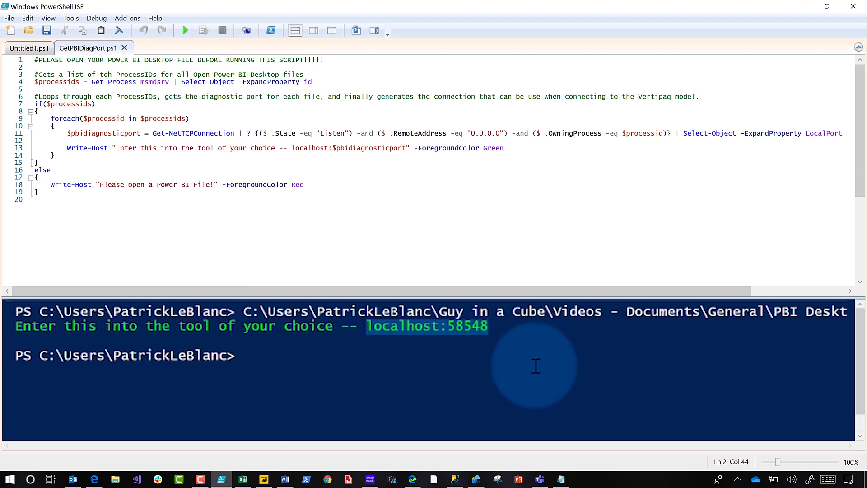
# Switch to SQL Server Management Studio, connect to Analysis Services at localhost:58548 with Windows Authentication, and expand its databases
pyautogui.click(462, 482)
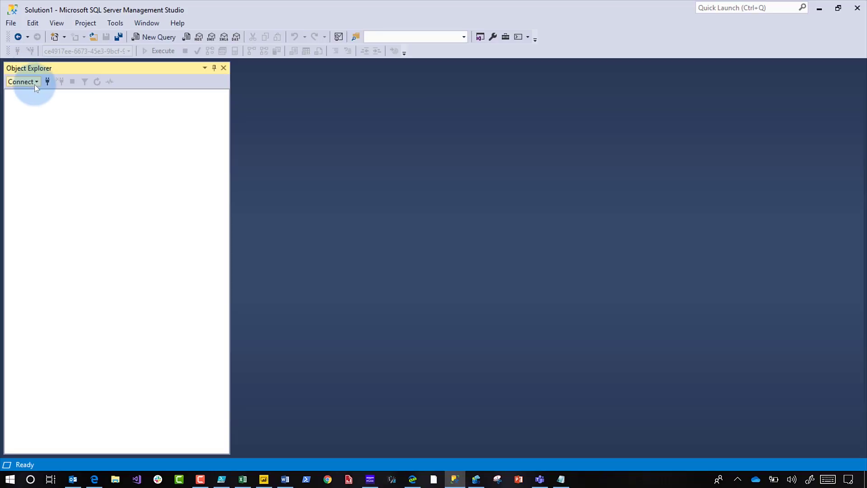
pyautogui.click(36, 86)
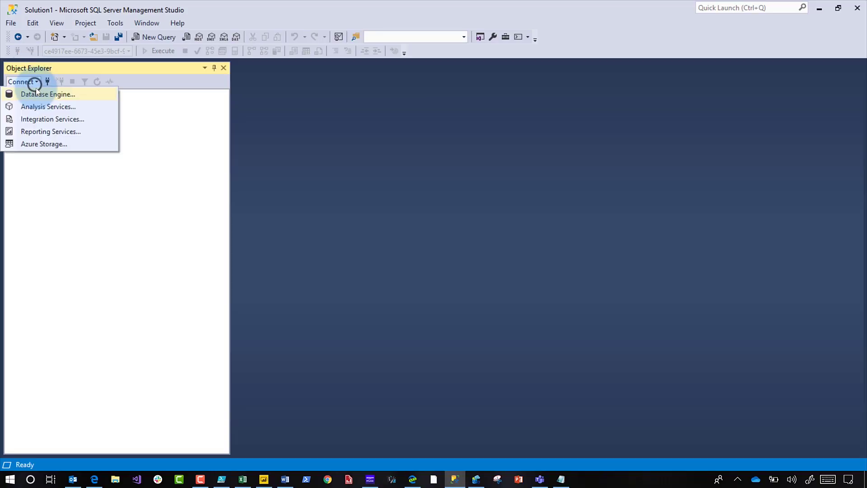
pyautogui.click(46, 107)
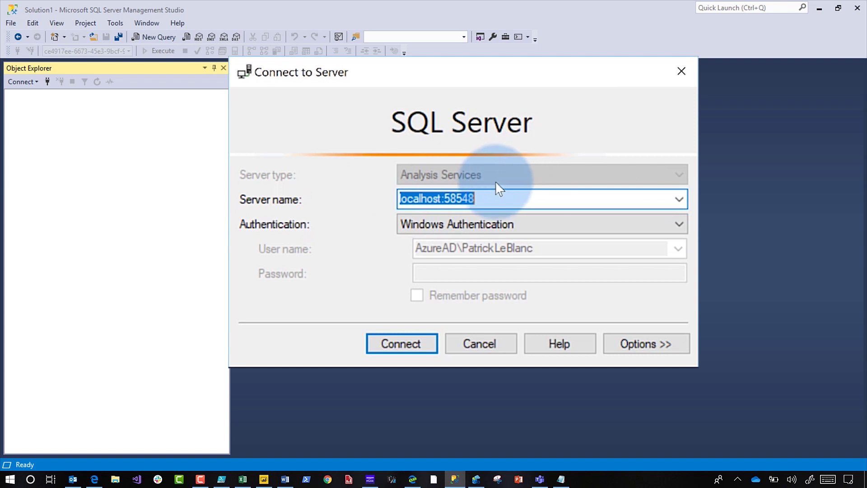
pyautogui.click(499, 195)
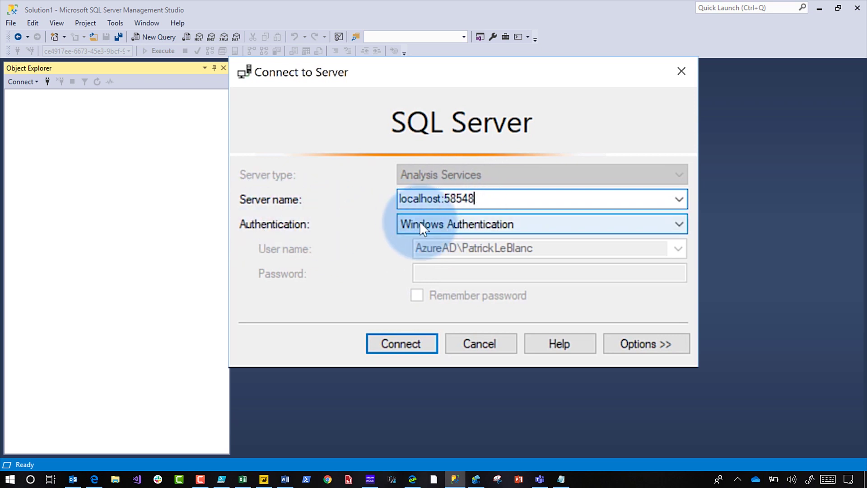
pyautogui.click(410, 336)
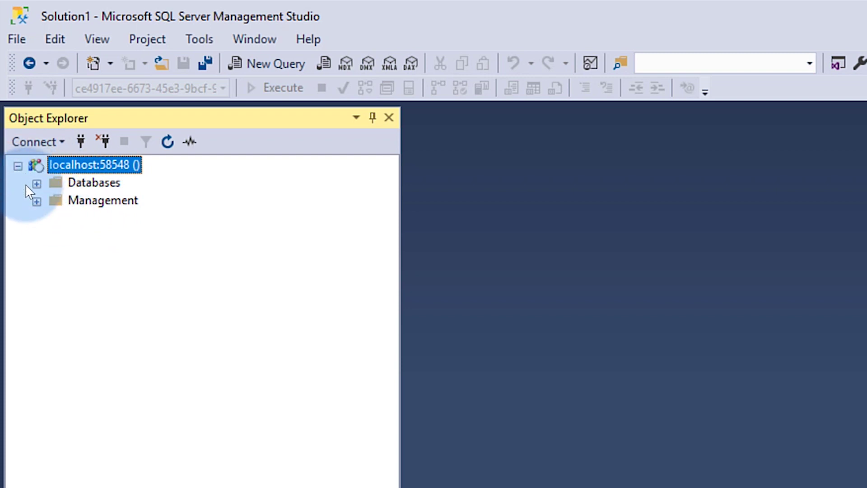
pyautogui.click(37, 183)
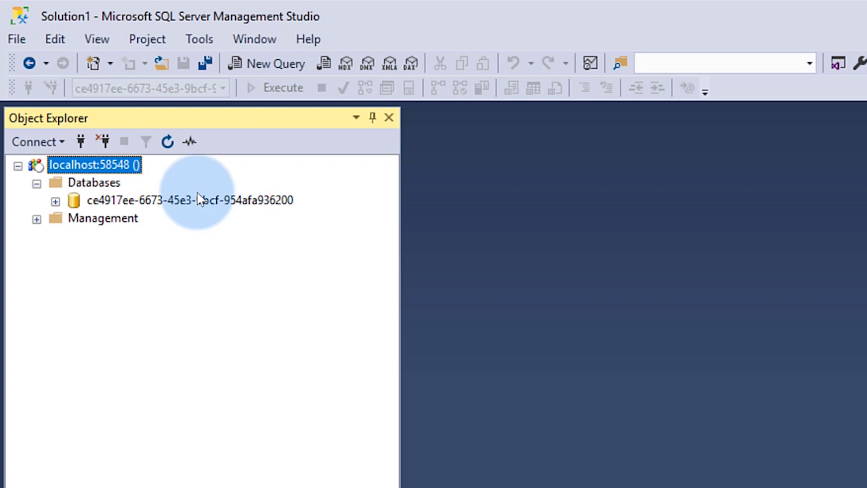
# Open the recently used Clear Cache.xmla file and connect it to the localhost:58548 Analysis Services server
pyautogui.click(155, 66)
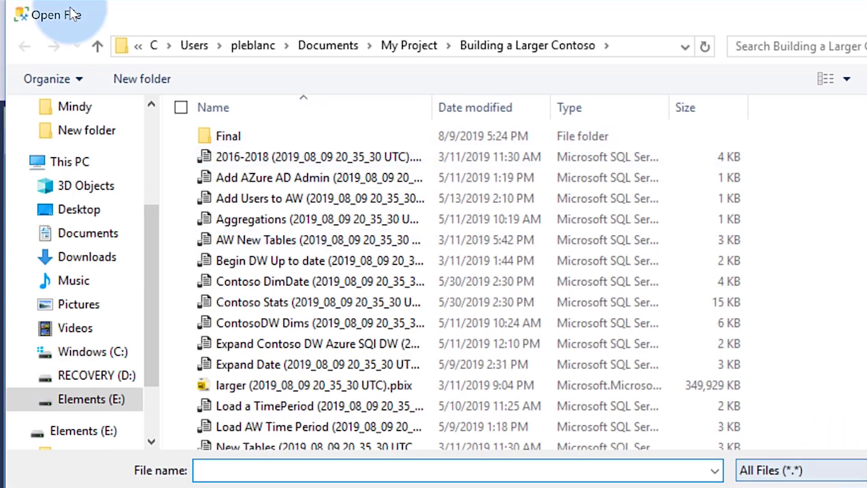
pyautogui.doubleClick(346, 224)
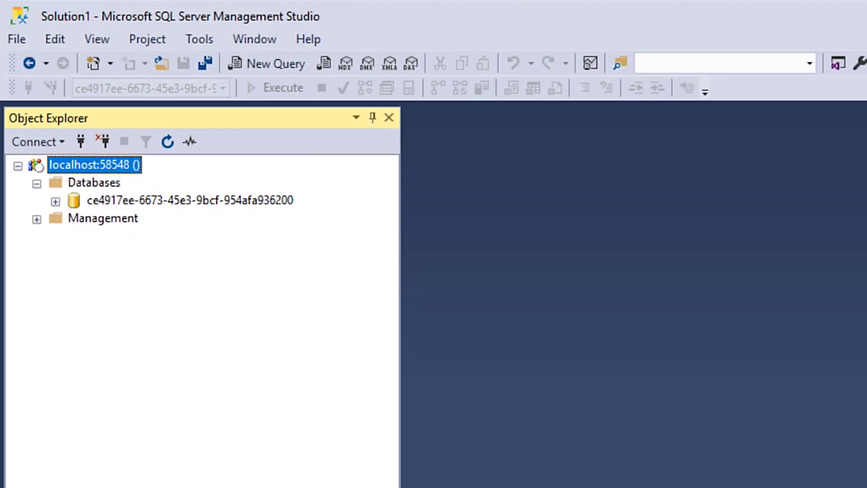
pyautogui.click(21, 40)
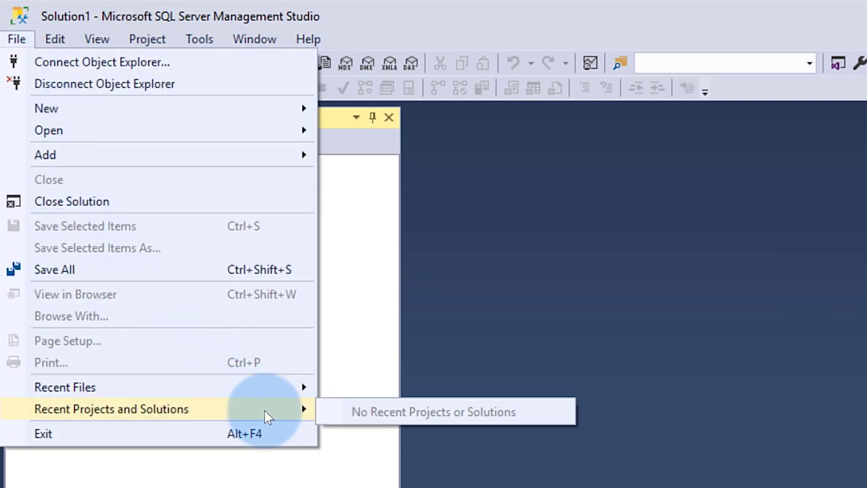
pyautogui.moveTo(293, 389)
pyautogui.click(446, 392)
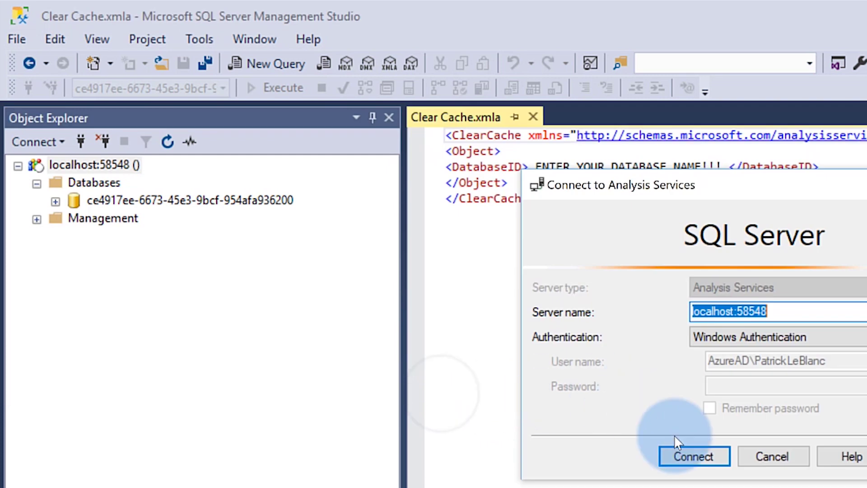
pyautogui.click(701, 456)
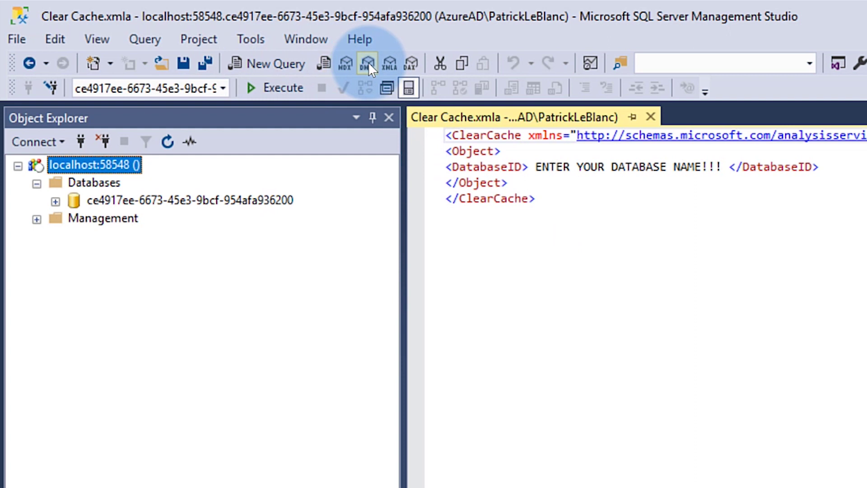
# Copy the whole ClearCache script, close its file, and paste it into a new XMLA query for the database under localhost:58548
pyautogui.moveTo(567, 201); pyautogui.dragTo(375, 104)
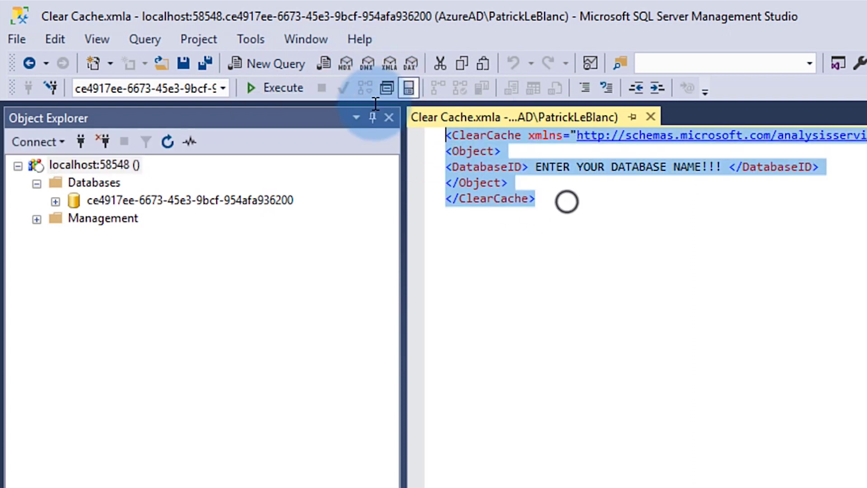
pyautogui.click(651, 116)
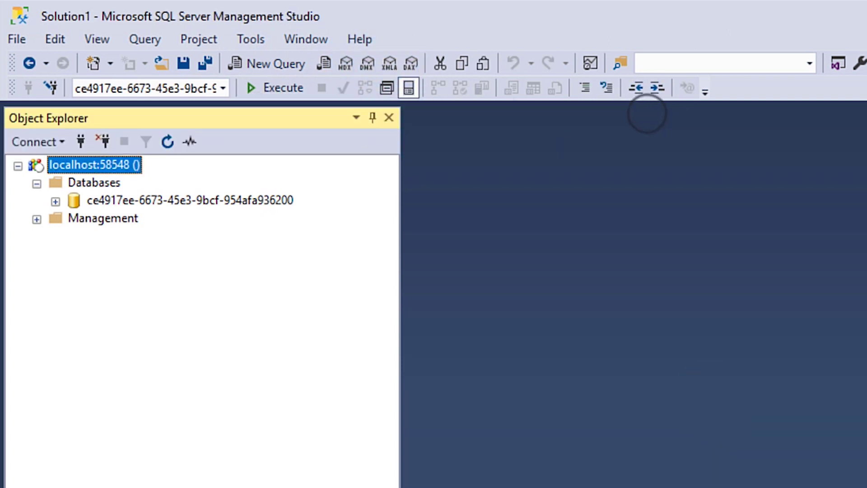
pyautogui.rightClick(167, 196)
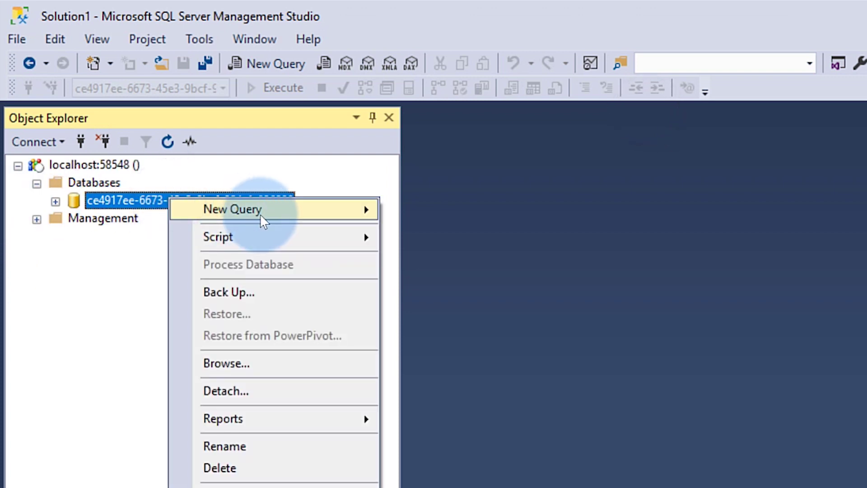
pyautogui.moveTo(277, 216)
pyautogui.click(427, 233)
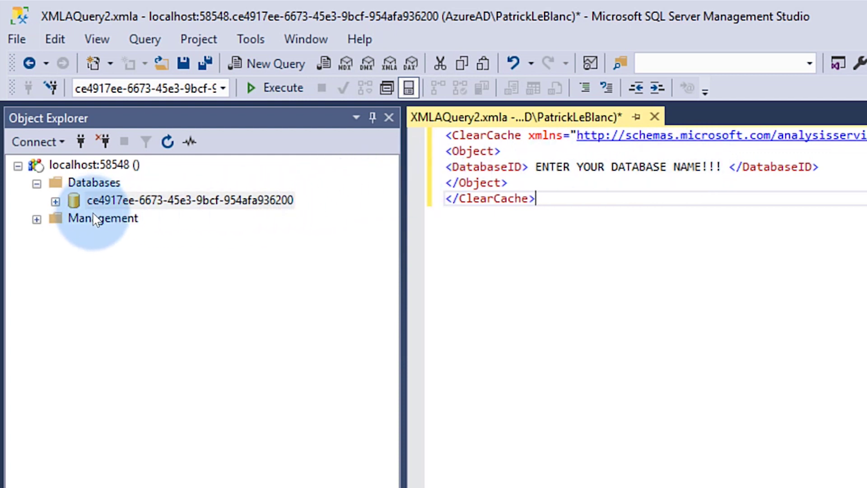
# Replace the ENTER YOUR DATABASE NAME!!! placeholder with the copied database name ce4917ee-6673-45e3-9bcf-954afa936200 and execute the ClearCache query
pyautogui.click(247, 202)
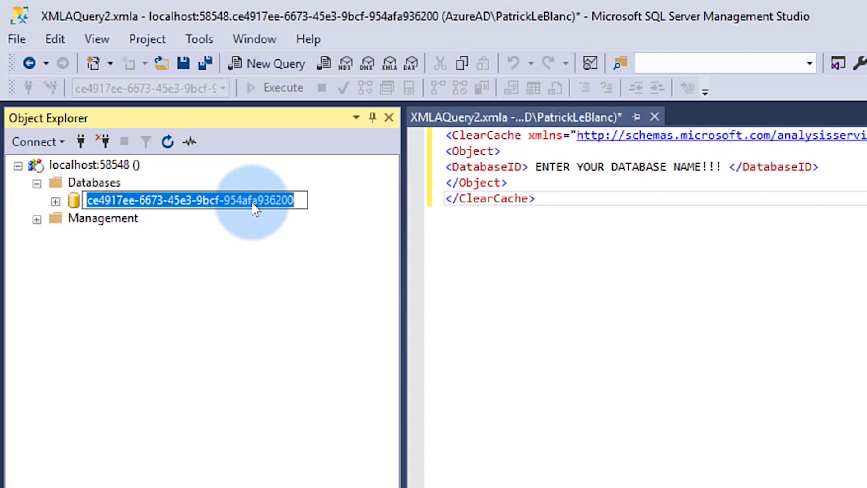
pyautogui.rightClick(255, 209)
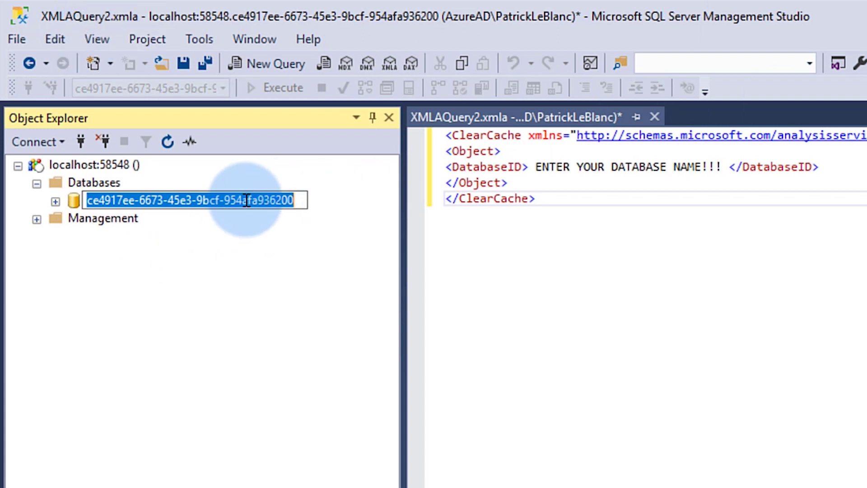
pyautogui.rightClick(244, 200)
pyautogui.click(138, 261)
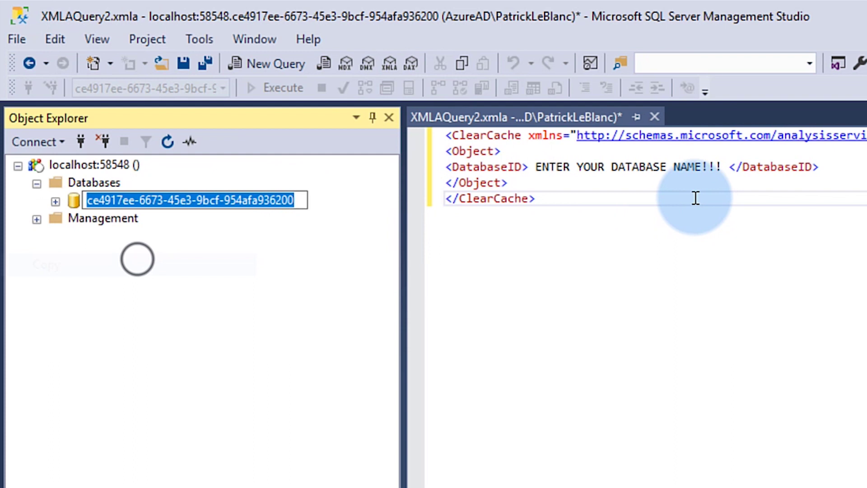
pyautogui.moveTo(732, 167); pyautogui.dragTo(530, 167)
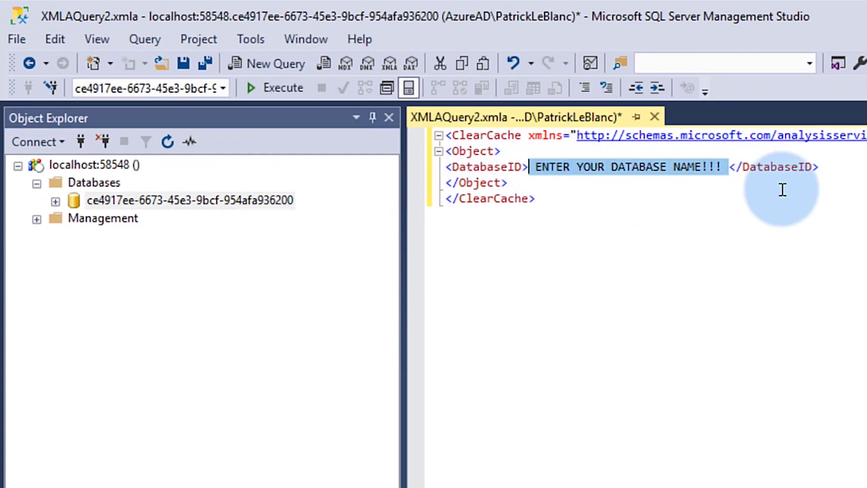
pyautogui.hotkey('ctrl', 'v')
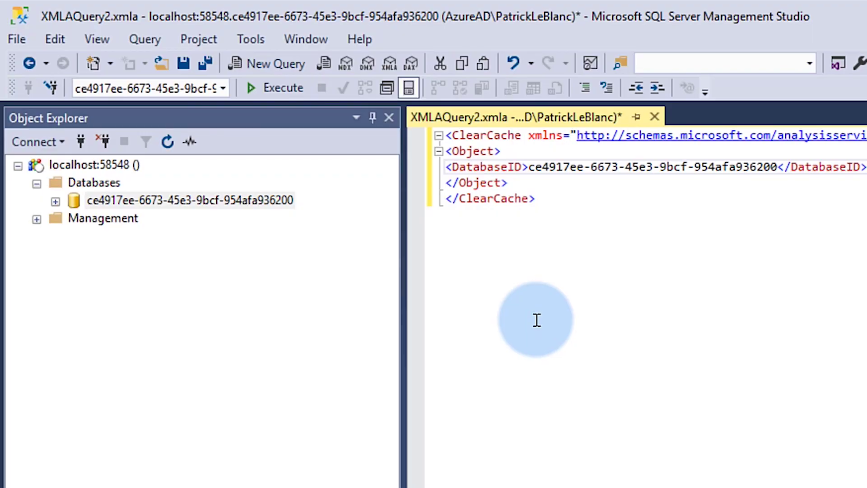
pyautogui.click(537, 320)
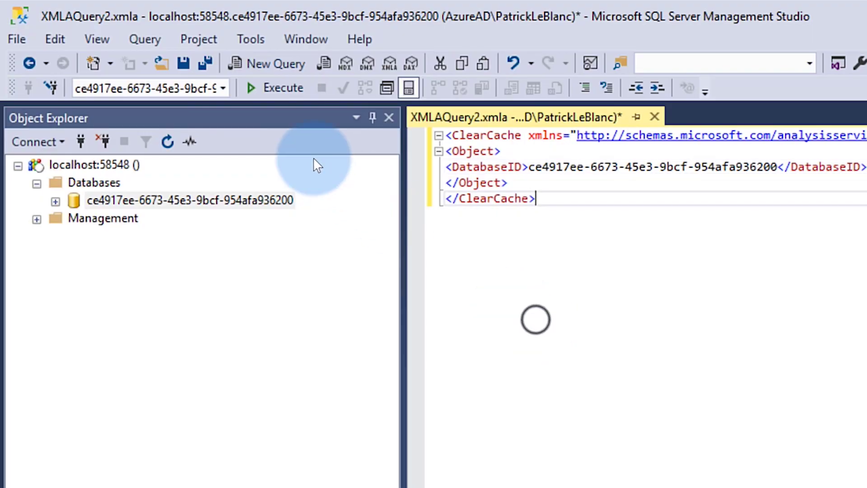
pyautogui.click(265, 96)
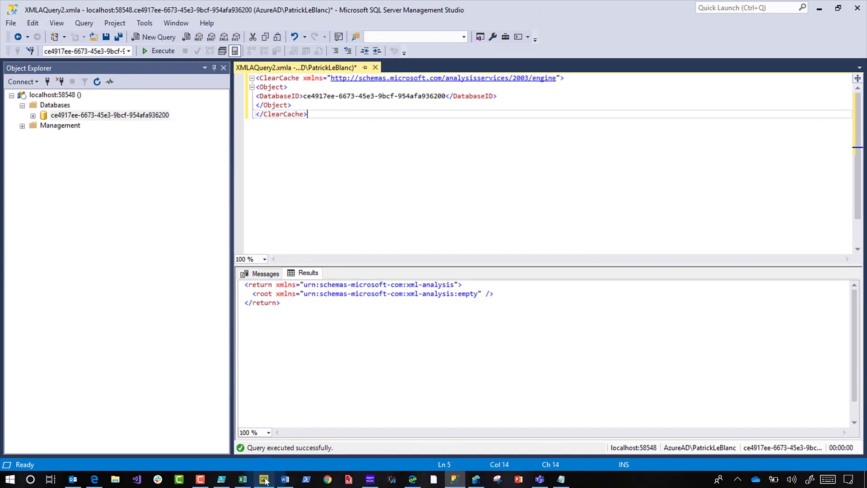
# Switch to Power BI Desktop, clear the Performance analyzer results, and refresh only the table visual
pyautogui.click(264, 480)
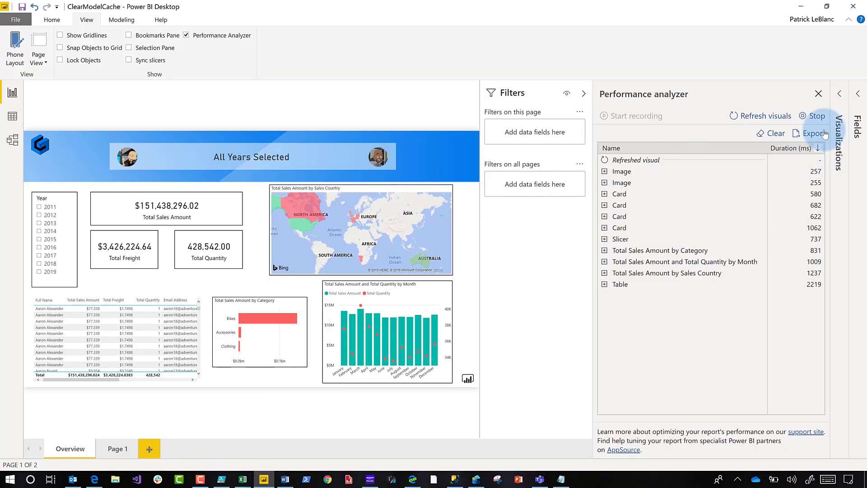
pyautogui.click(773, 133)
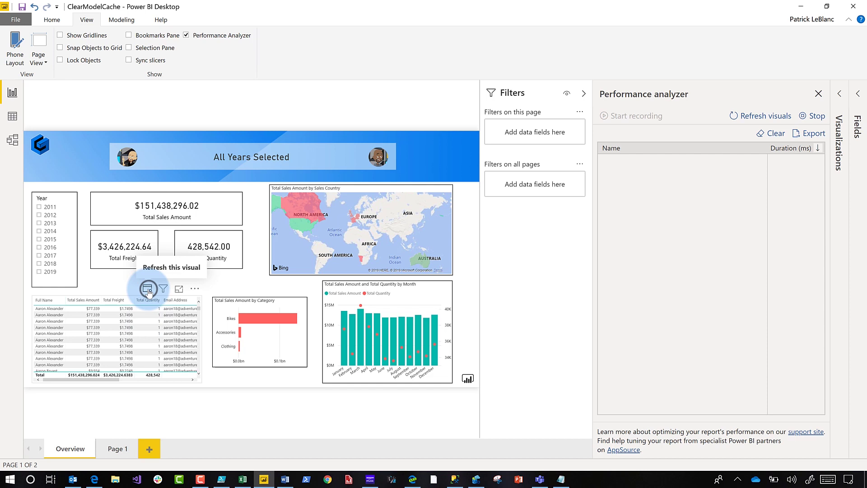
pyautogui.click(148, 289)
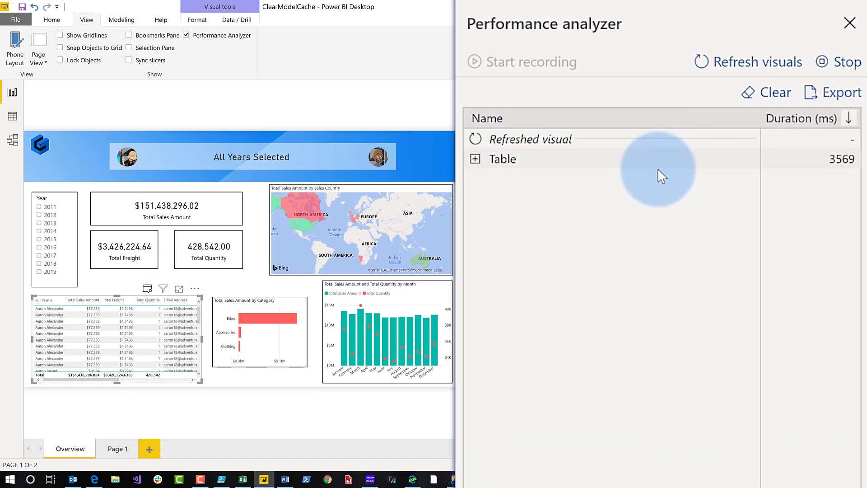
# Refresh the table visual again and expand both Table entries to compare their DAX query durations
pyautogui.click(476, 161)
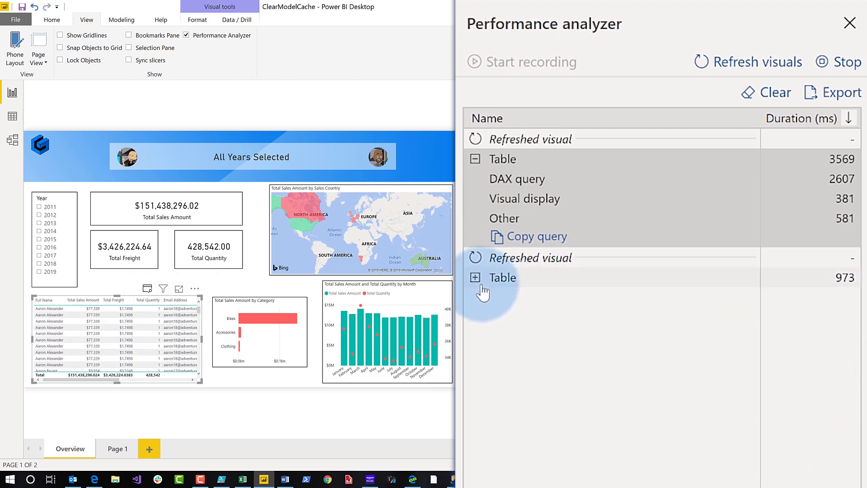
pyautogui.click(476, 278)
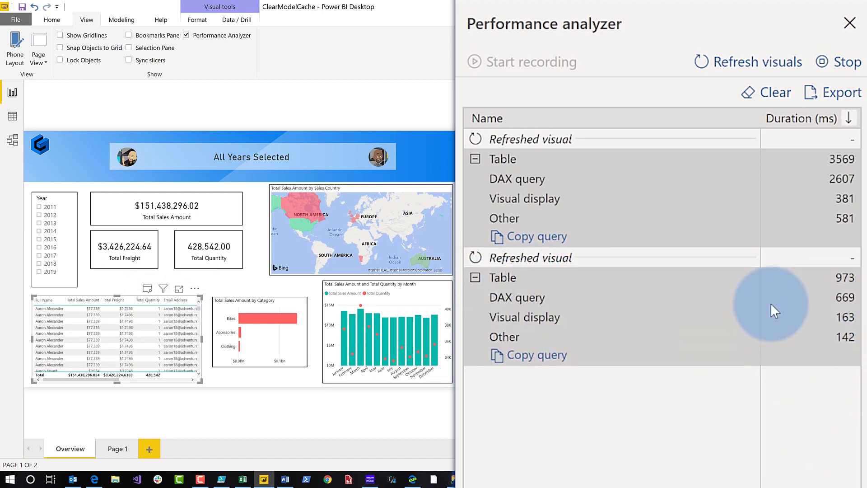
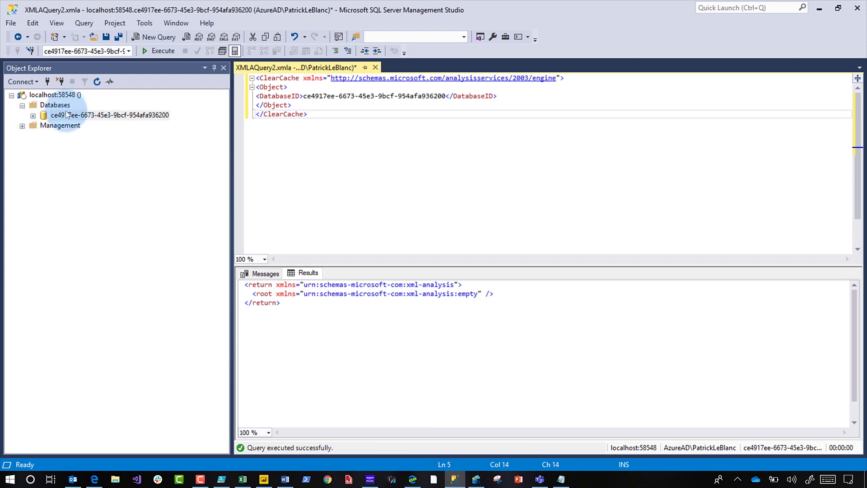
# Browse the database under localhost:58548 and add Total Sales Amount from Internet Sales and Year from Calendar to the MDX query
pyautogui.rightClick(63, 118)
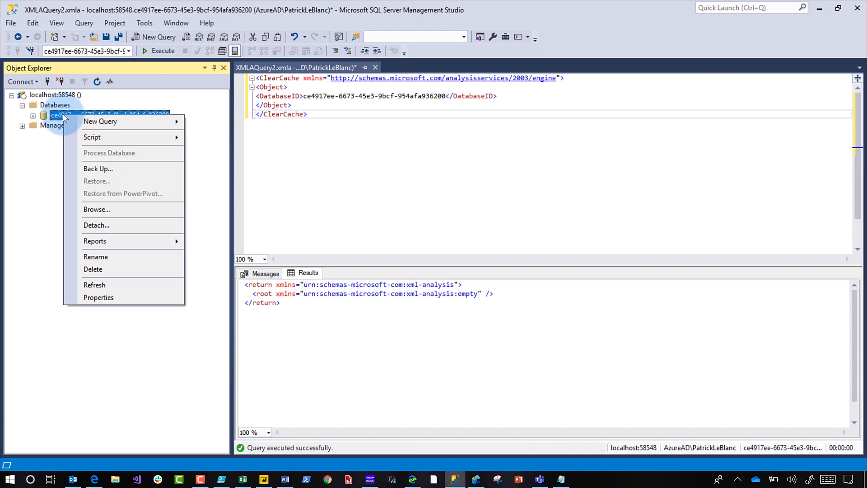
pyautogui.click(104, 209)
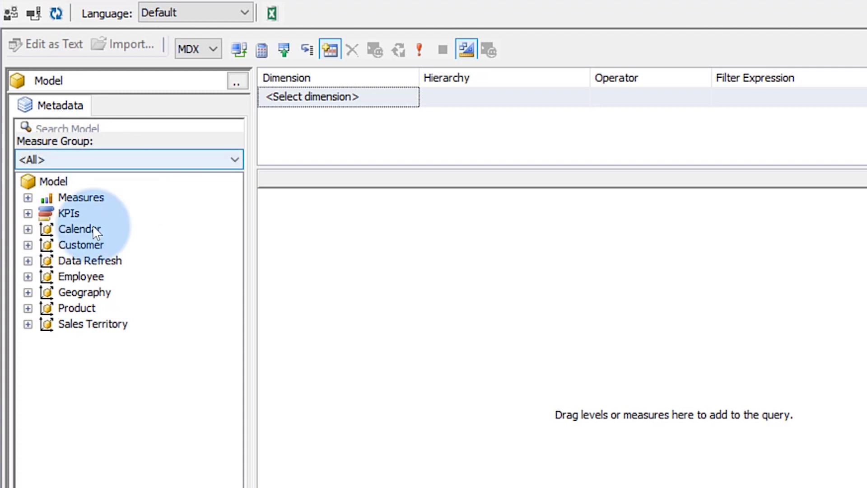
pyautogui.click(29, 198)
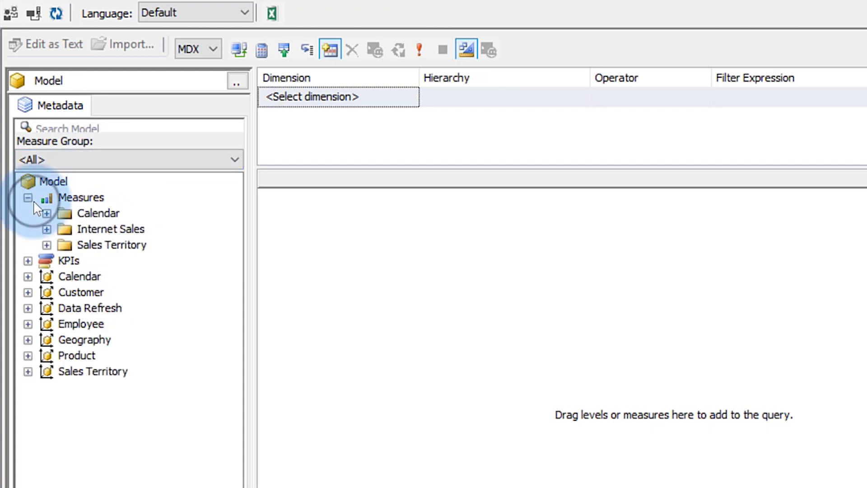
pyautogui.click(46, 229)
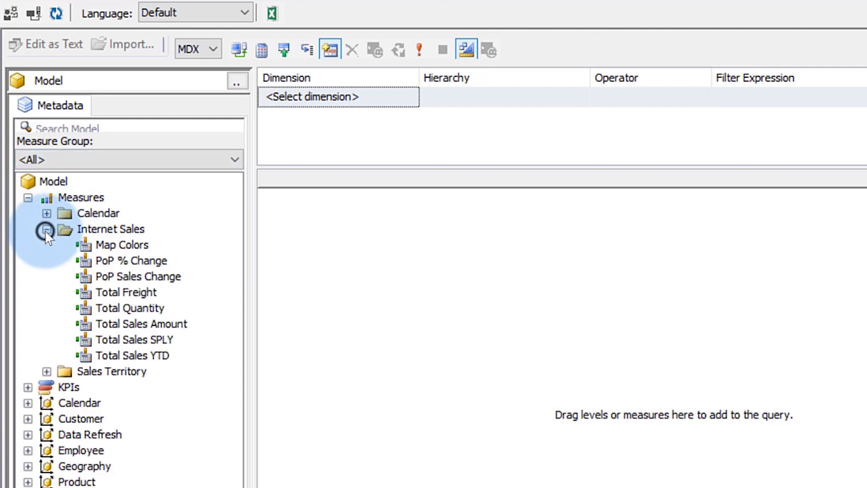
pyautogui.moveTo(129, 325); pyautogui.dragTo(399, 299)
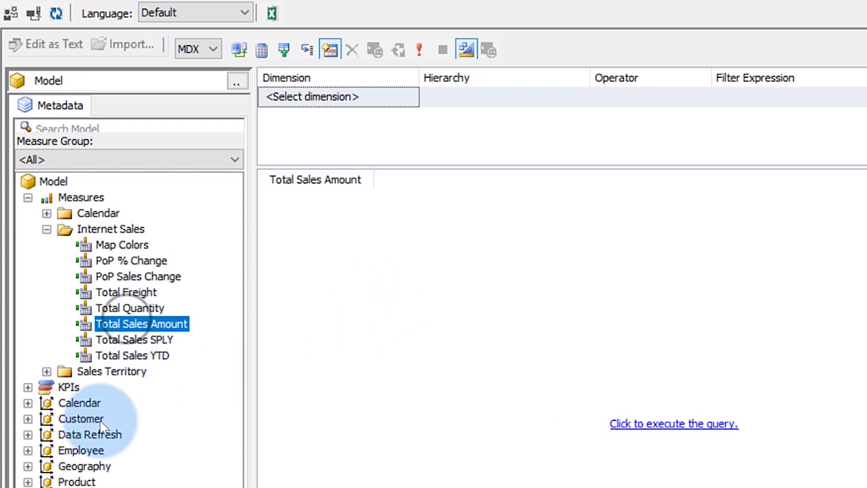
pyautogui.click(27, 403)
pyautogui.moveTo(87, 478); pyautogui.dragTo(342, 387)
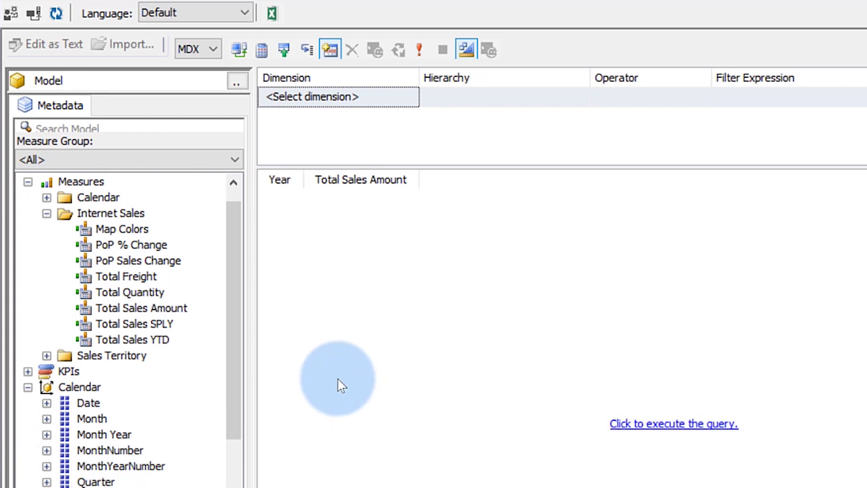
# Switch the browser query to DAX, add Total Sales Amount and Calendar Year again, and execute the query
pyautogui.click(203, 50)
pyautogui.click(187, 67)
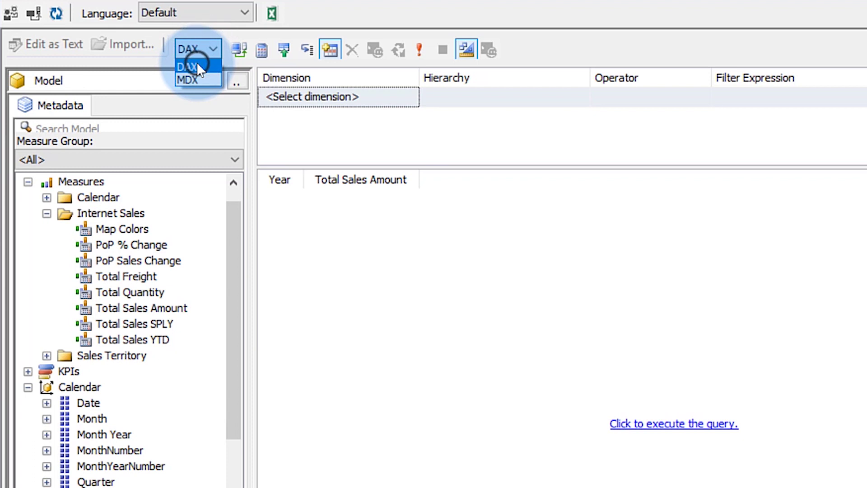
pyautogui.click(552, 323)
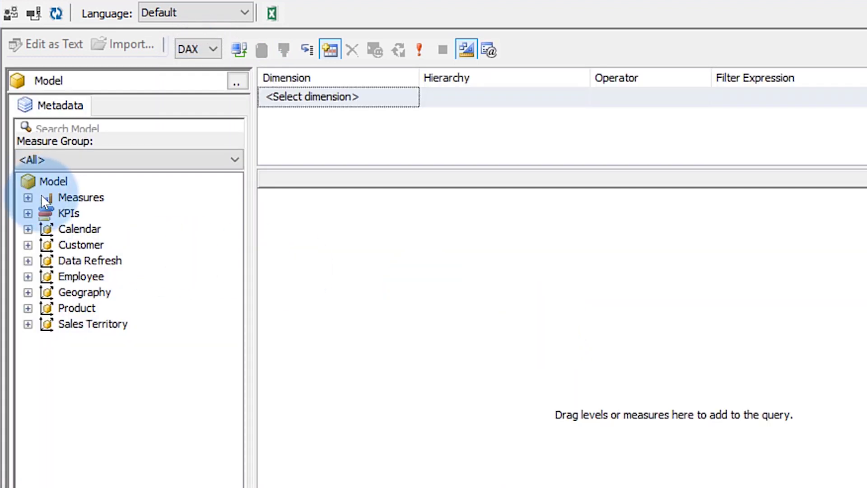
pyautogui.click(27, 198)
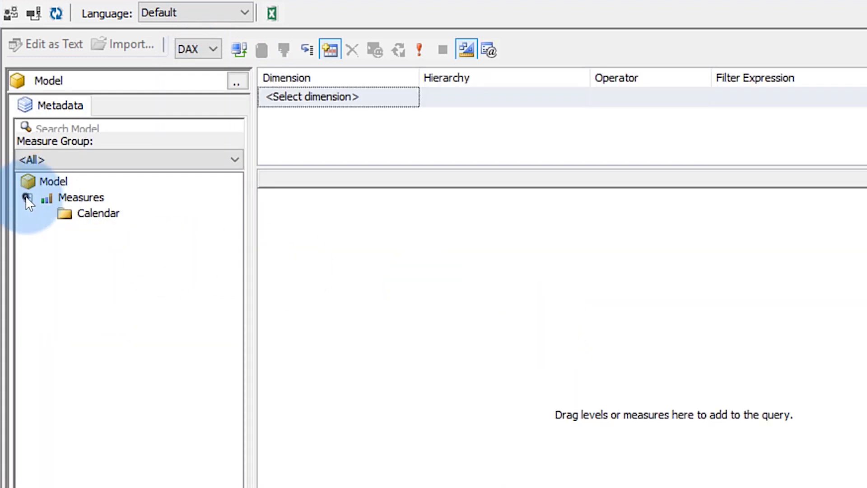
pyautogui.click(47, 229)
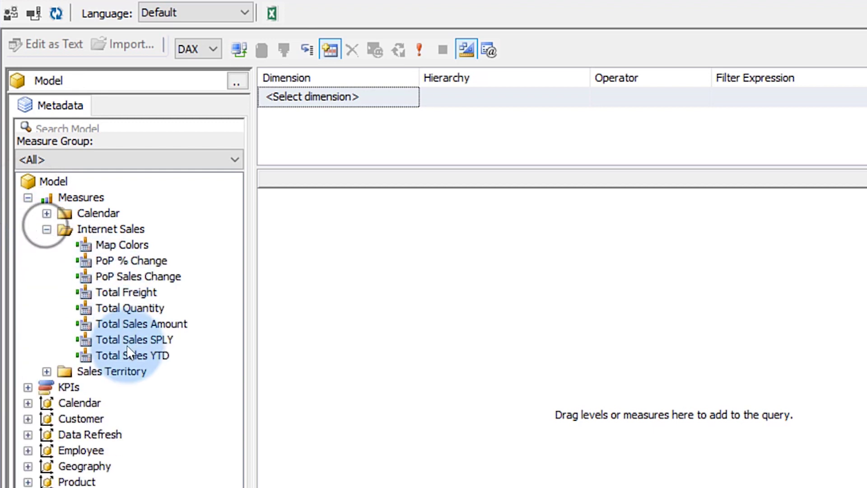
pyautogui.doubleClick(140, 325)
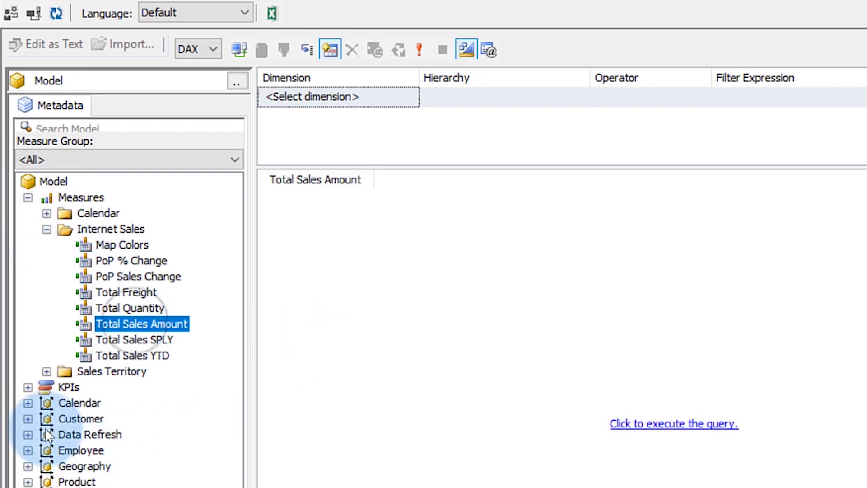
pyautogui.click(27, 403)
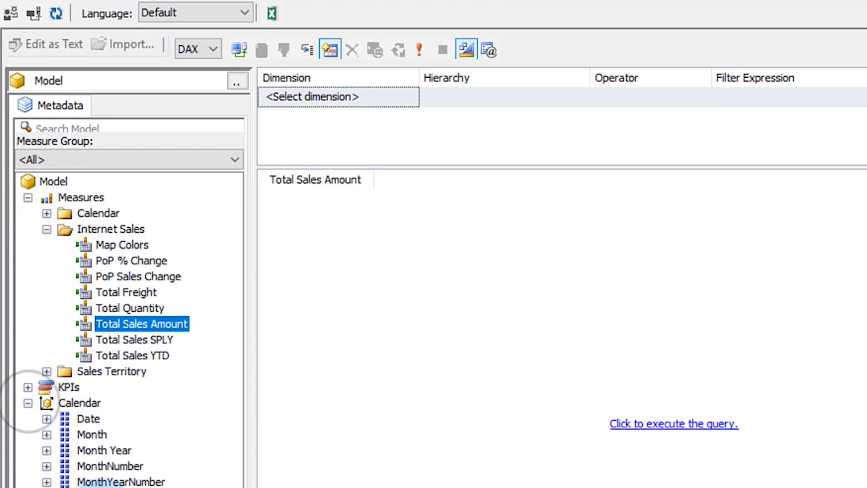
pyautogui.moveTo(90, 485); pyautogui.dragTo(374, 460)
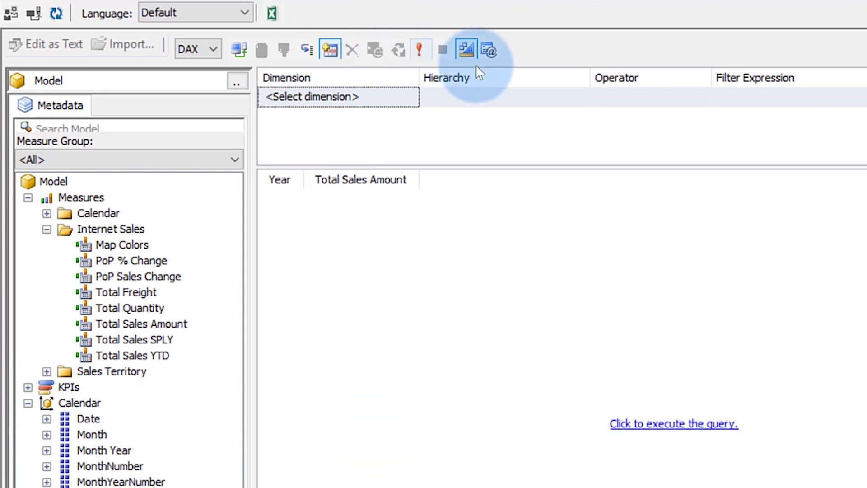
pyautogui.click(646, 425)
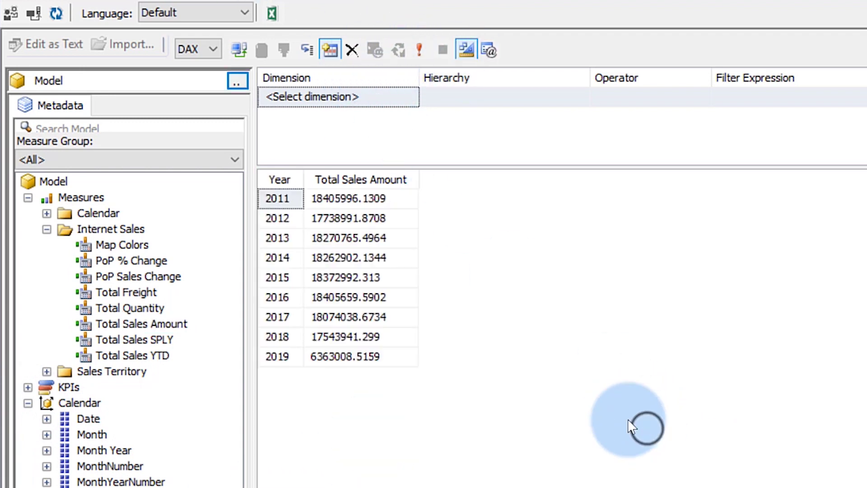
# Show the query as DAX text and copy the whole EVALUATE SUMMARIZECOLUMNS statement
pyautogui.click(468, 50)
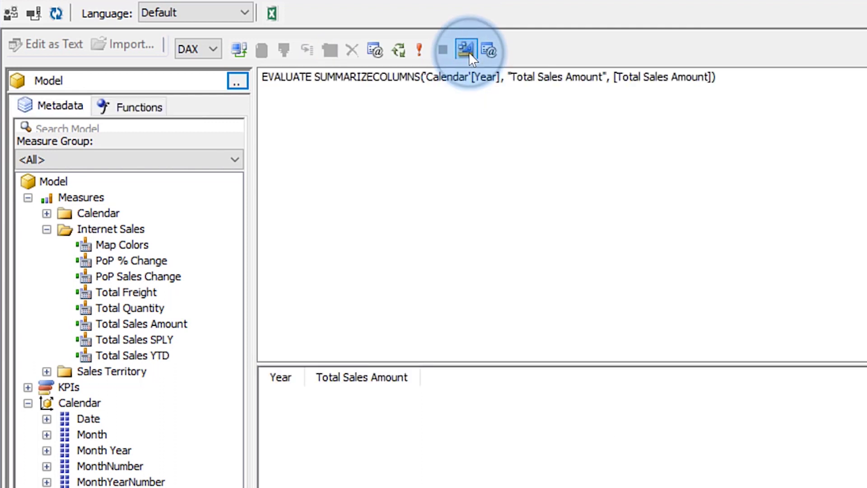
pyautogui.moveTo(741, 77); pyautogui.dragTo(135, 68)
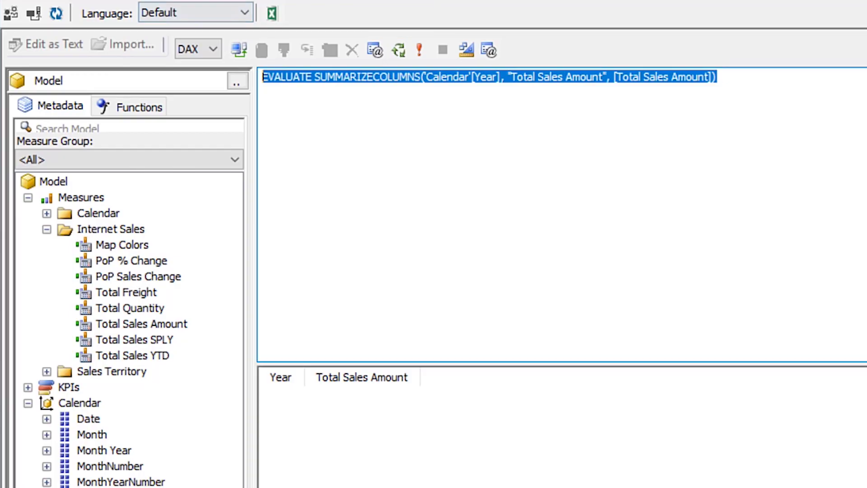
pyautogui.click(419, 50)
pyautogui.rightClick(420, 76)
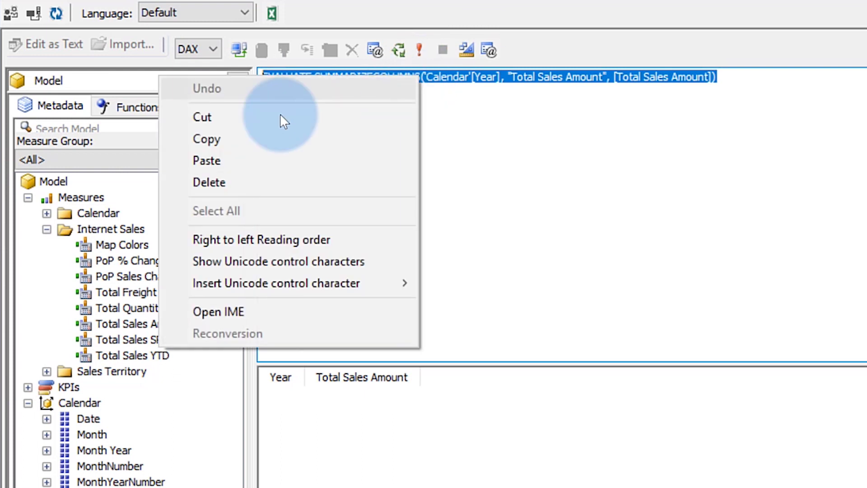
pyautogui.click(229, 145)
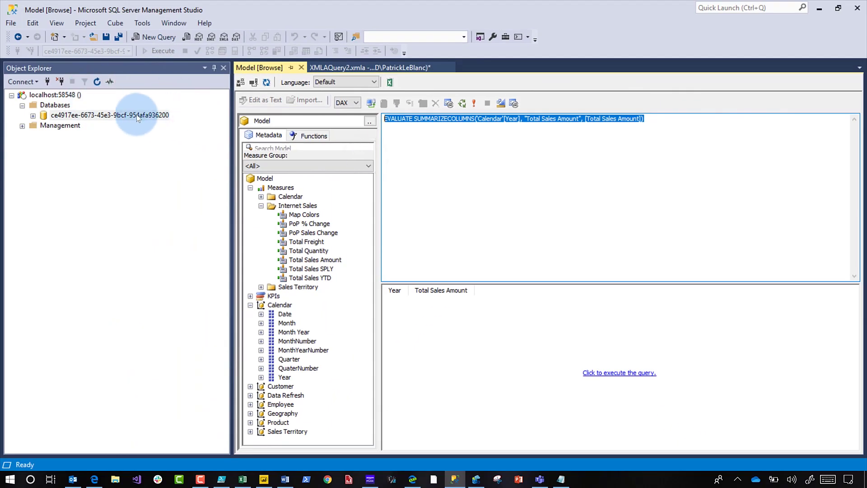
# Create a new DAX query for the database under localhost:58548 and paste the copied statement into it
pyautogui.rightClick(138, 115)
pyautogui.moveTo(166, 122)
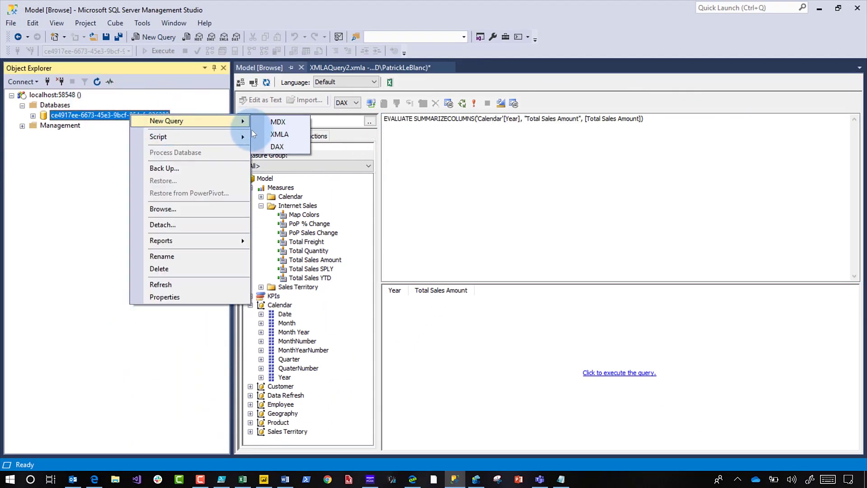
pyautogui.click(281, 145)
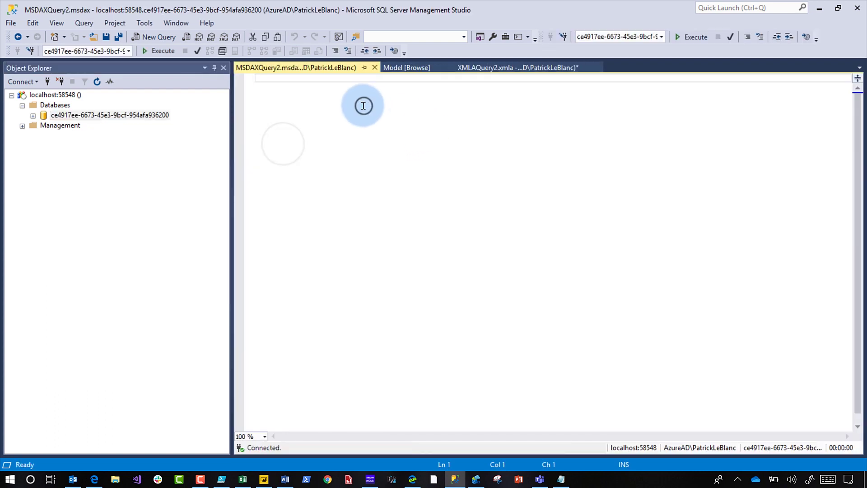
pyautogui.hotkey('ctrl', 'v')
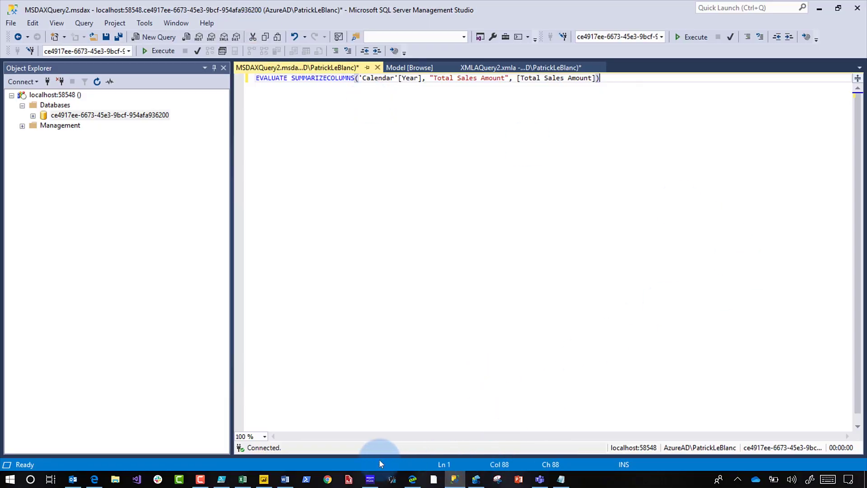
# Launch SQL Server Profiler 18 and connect to the Analysis Services server localhost:58548 with Windows Authentication
pyautogui.click(30, 482)
pyautogui.write('p')
pyautogui.press('BackSpace')
pyautogui.write('profi')
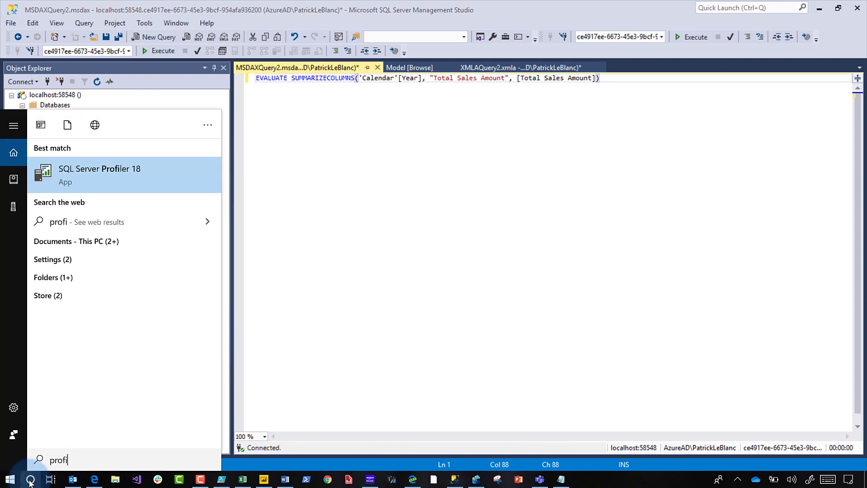
pyautogui.press('Return')
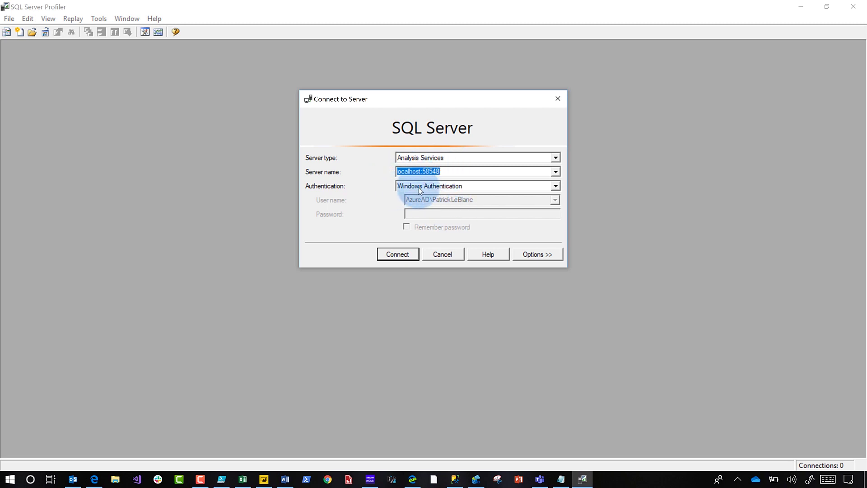
pyautogui.click(397, 254)
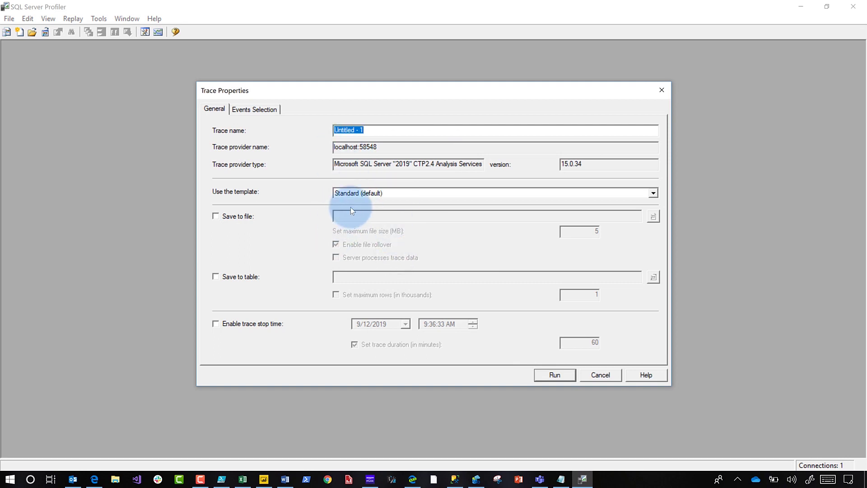
# Run a trace with the Standard (default) template, maximize the trace window, and clear its captured events
pyautogui.click(557, 375)
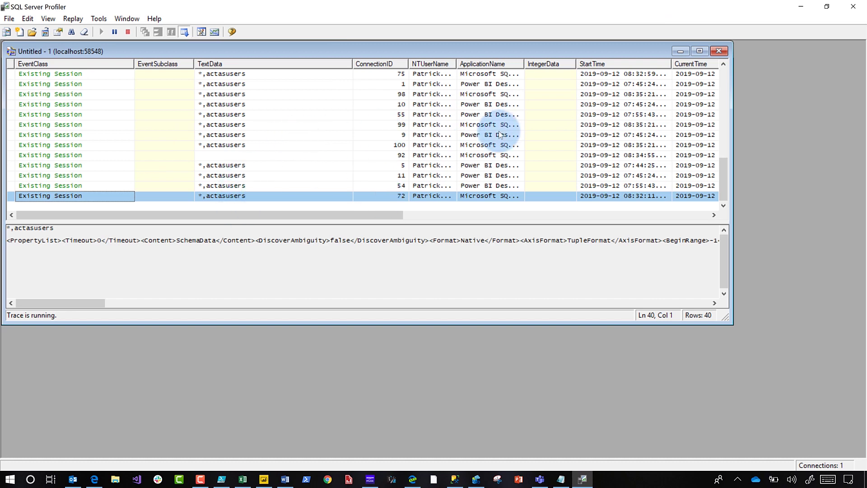
pyautogui.click(699, 51)
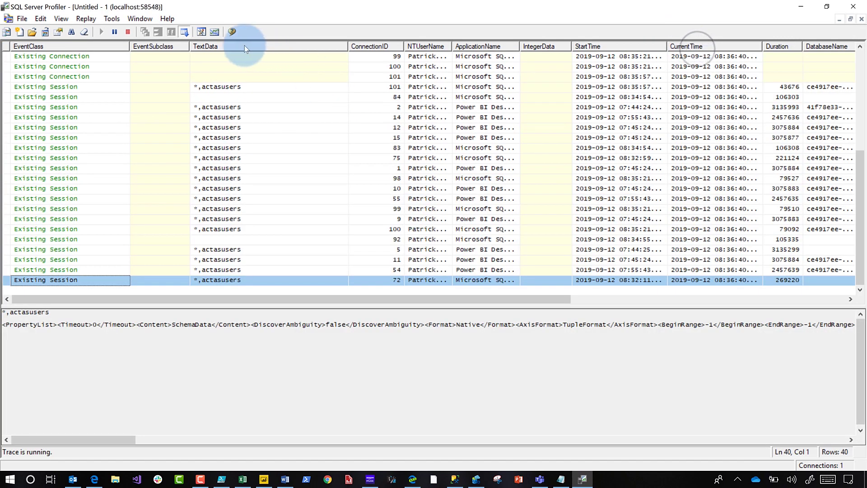
pyautogui.click(87, 30)
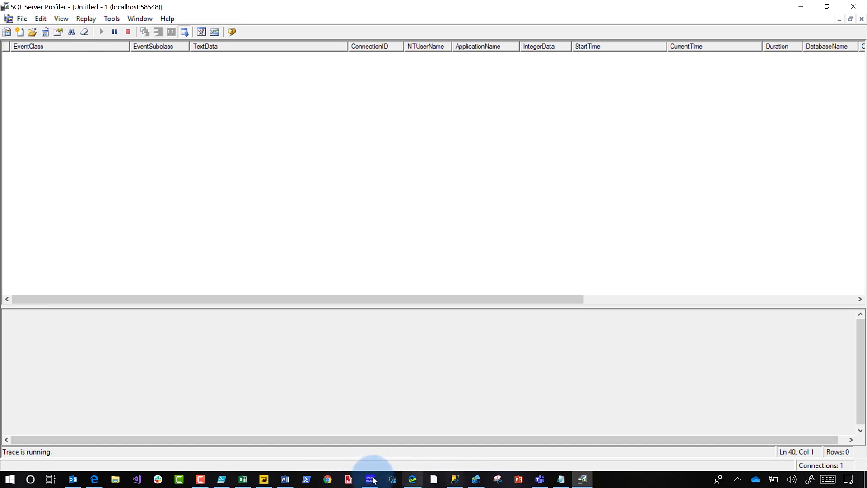
# Switch to Power BI Desktop, refresh all report visuals, and return to the running Profiler trace
pyautogui.click(264, 479)
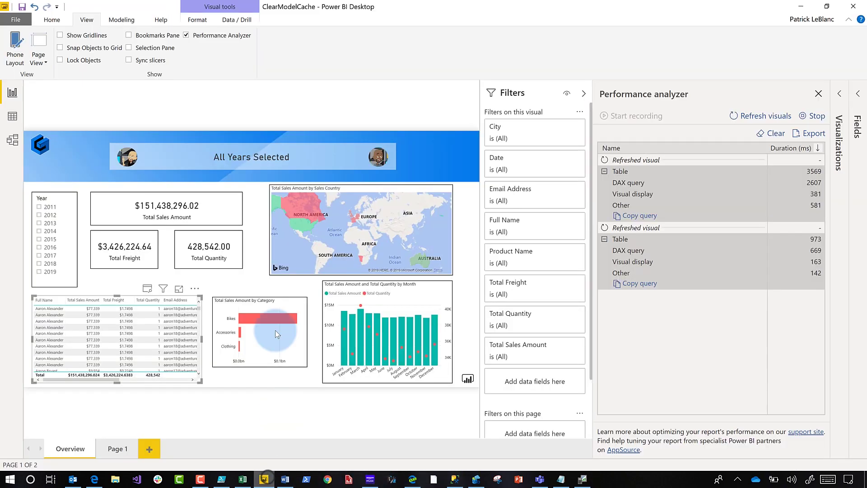
pyautogui.click(771, 116)
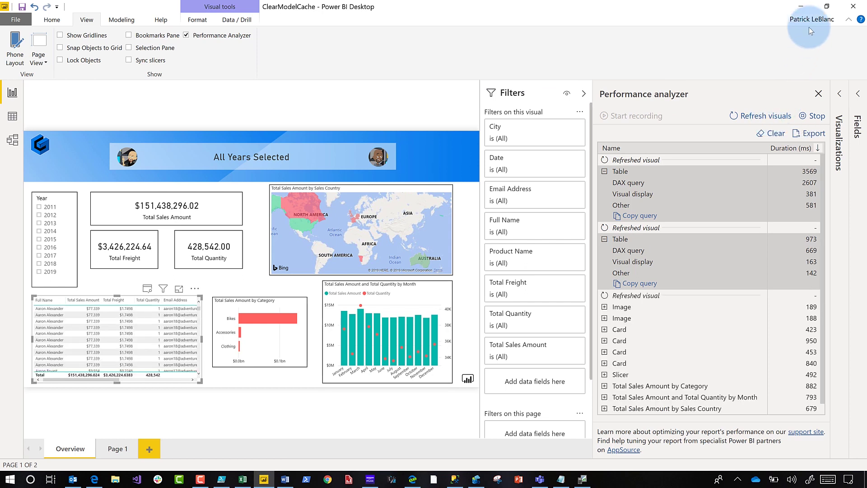
pyautogui.click(801, 9)
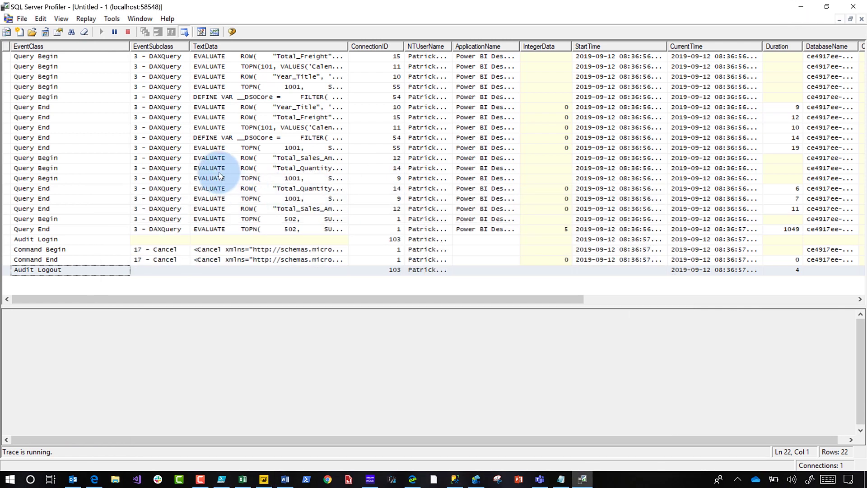
# Inspect the DAX text of several captured query events in the trace, including the Query End with DEFINE VAR __DS0Core
pyautogui.click(220, 169)
pyautogui.click(226, 199)
pyautogui.click(230, 219)
pyautogui.click(217, 168)
pyautogui.click(210, 140)
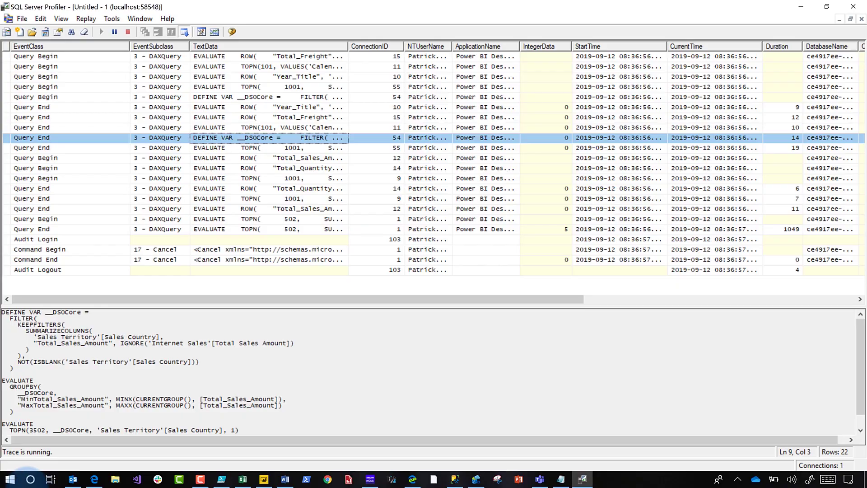
# Launch Excel, create a blank workbook, and maximize its window
pyautogui.click(30, 479)
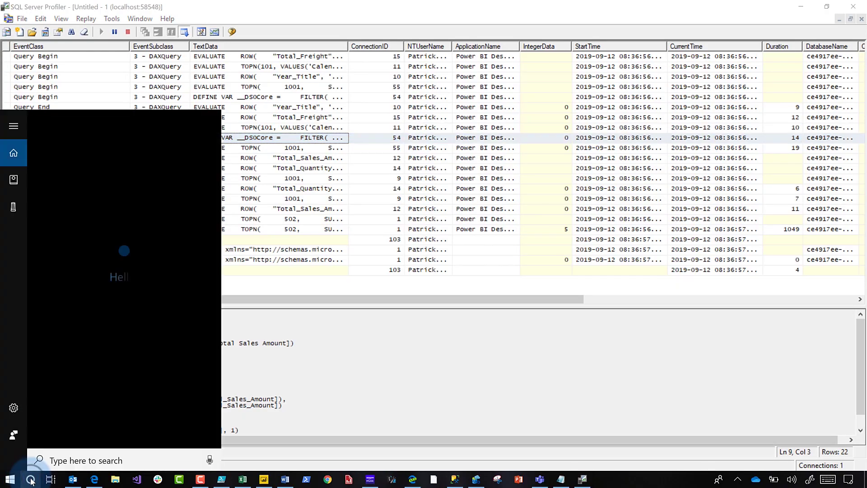
pyautogui.write('excel')
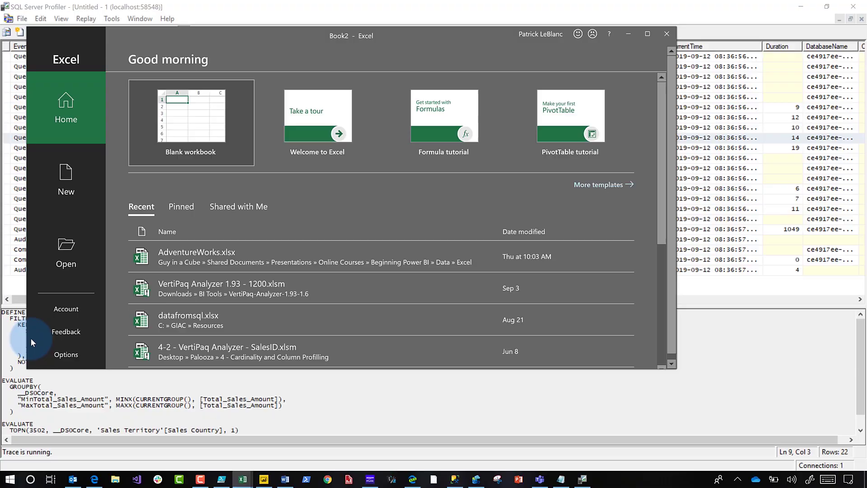
pyautogui.click(180, 135)
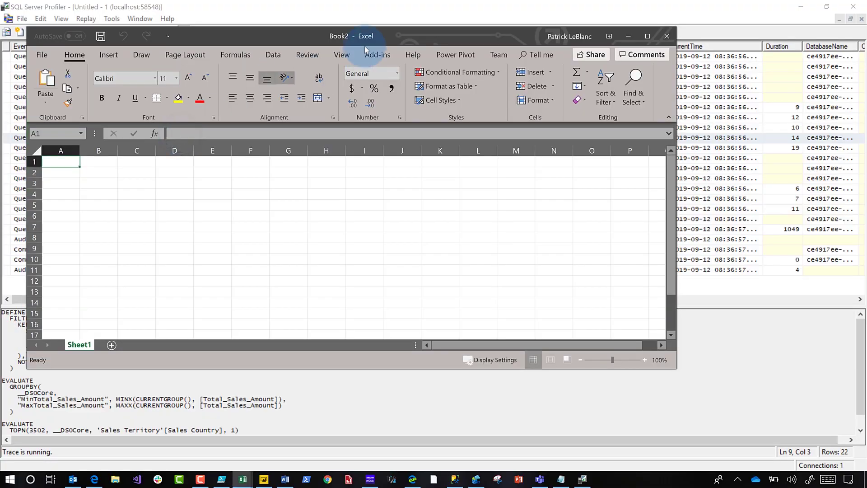
pyautogui.doubleClick(374, 38)
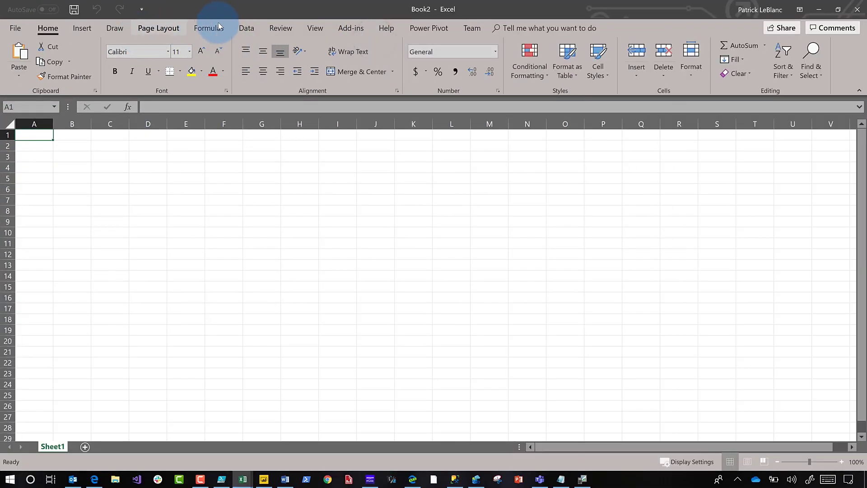
# Start a new connection from an Analysis Services database in the blank workbook
pyautogui.click(247, 29)
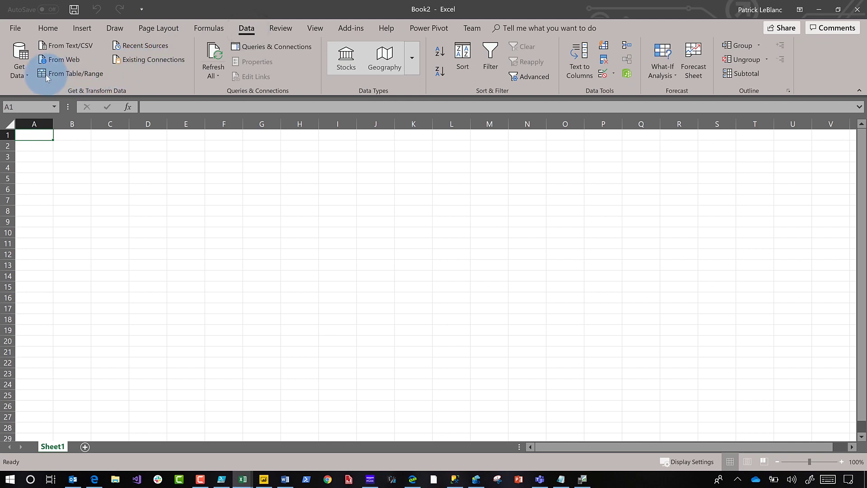
pyautogui.click(26, 74)
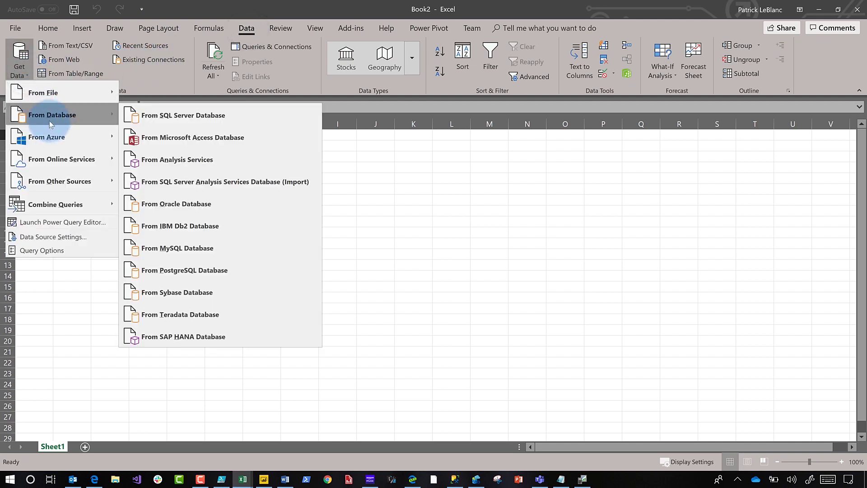
pyautogui.moveTo(48, 123)
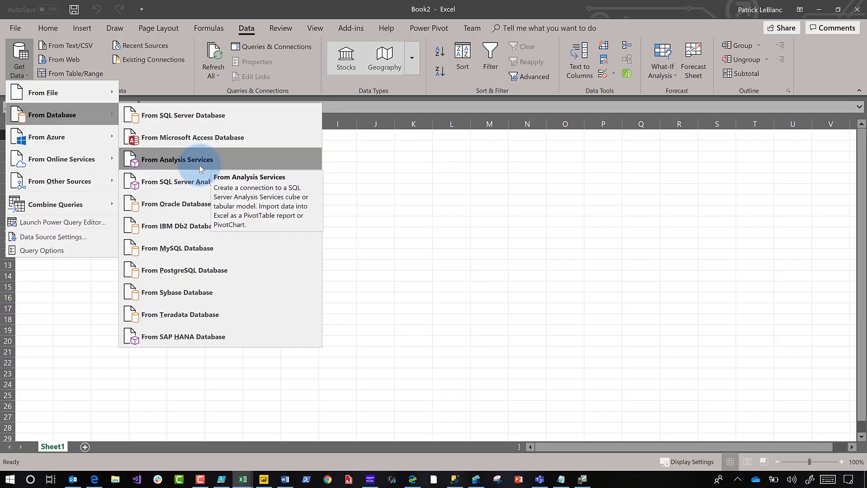
pyautogui.click(200, 166)
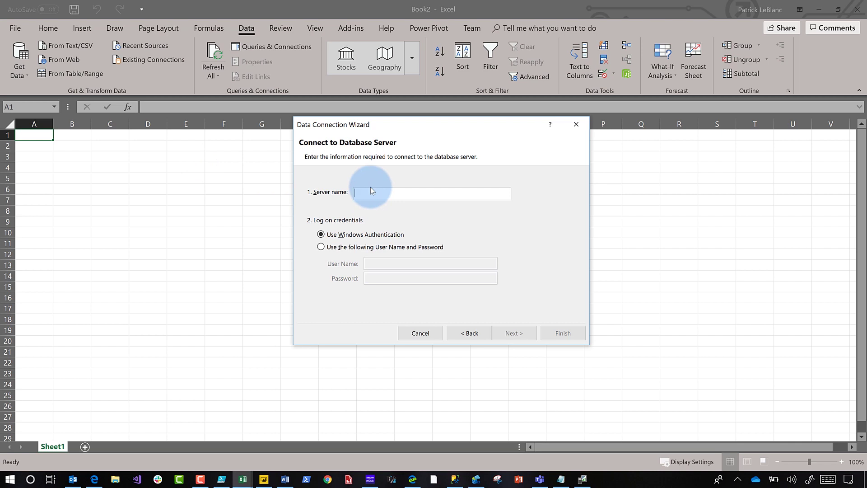
pyautogui.hotkey('ctrl', 'v')
pyautogui.hotkey('ctrl', 'a')
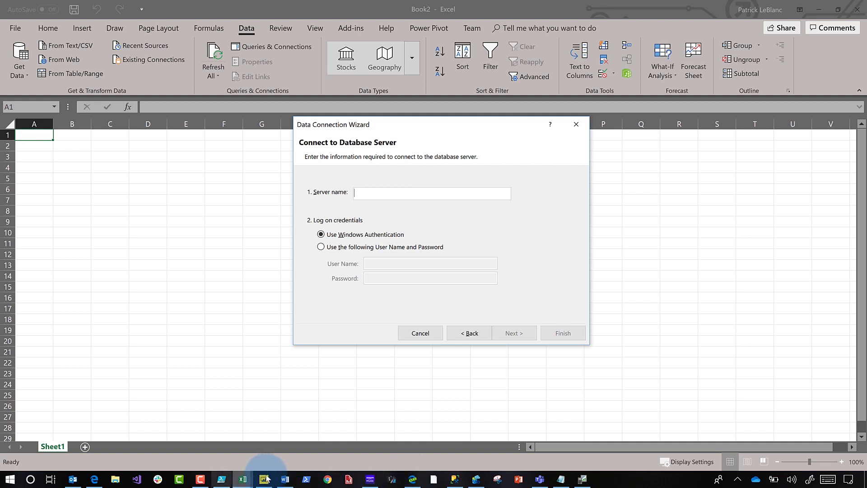
# Copy the localhost:58548 address from the PowerShell ISE output and enter it as the server name in the Book2 Excel connection wizard
pyautogui.click(217, 482)
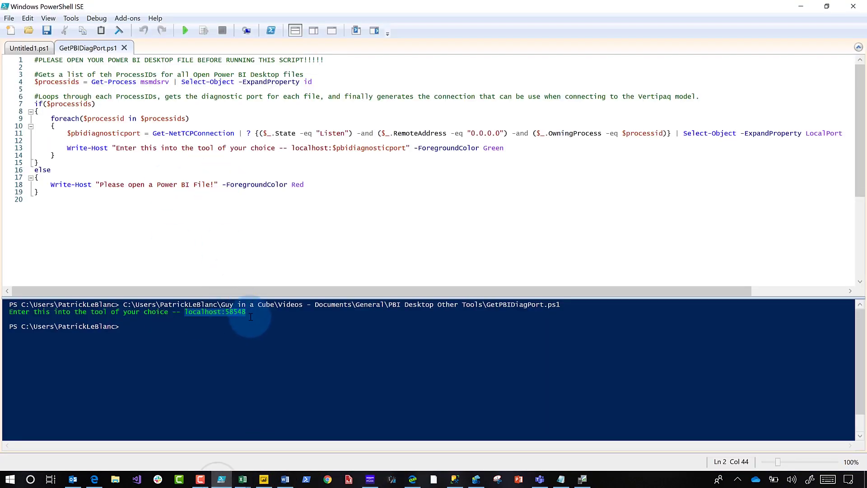
pyautogui.rightClick(227, 310)
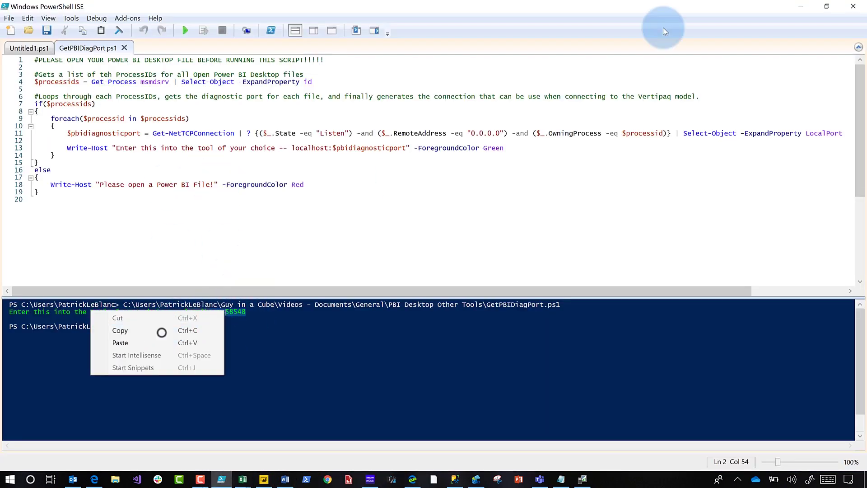
pyautogui.click(162, 330)
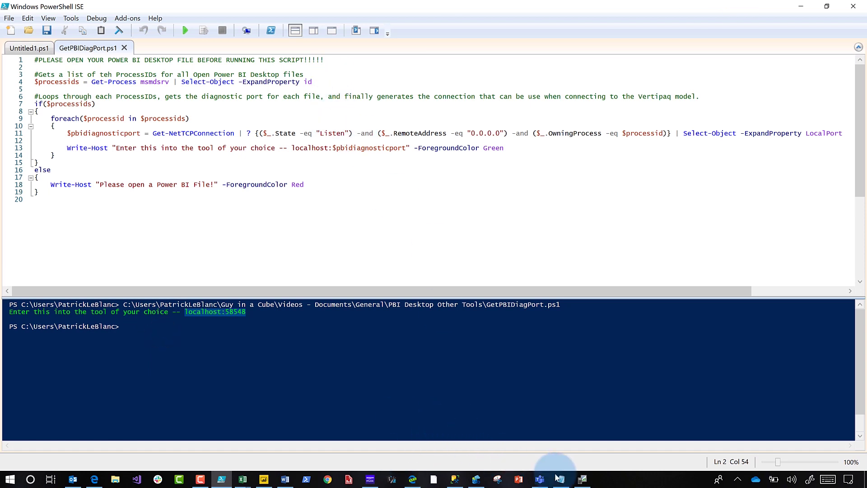
pyautogui.moveTo(243, 483)
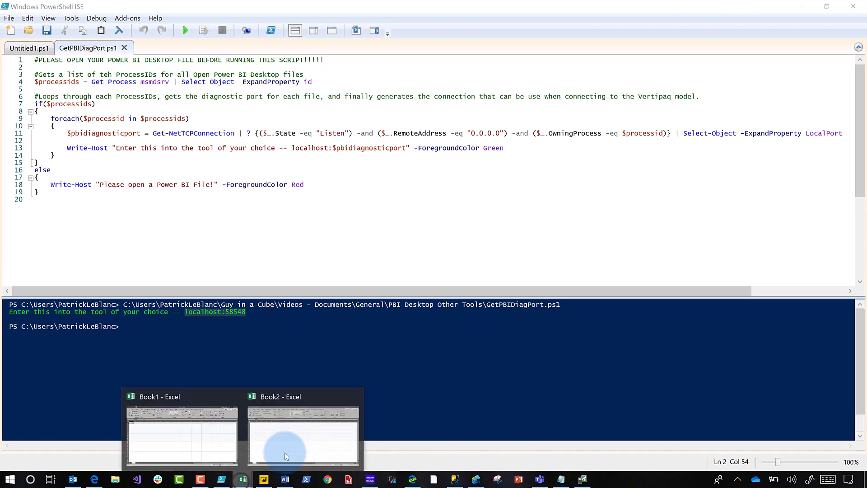
pyautogui.click(289, 449)
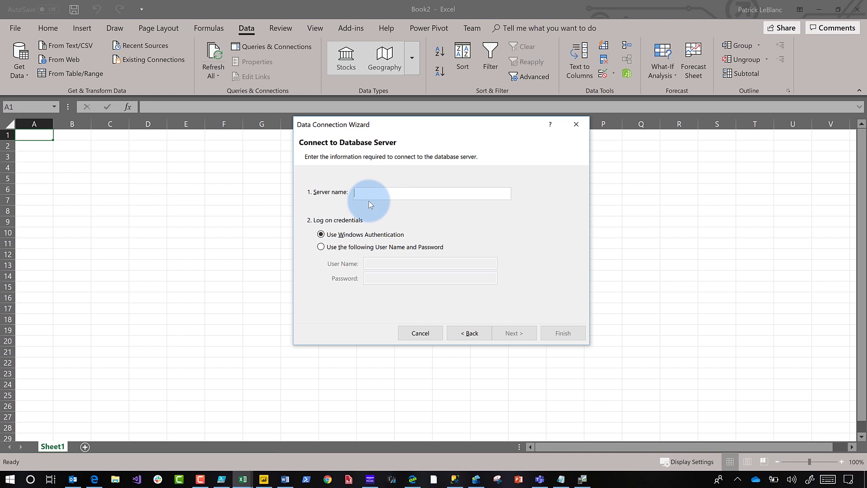
pyautogui.hotkey('ctrl', 'v')
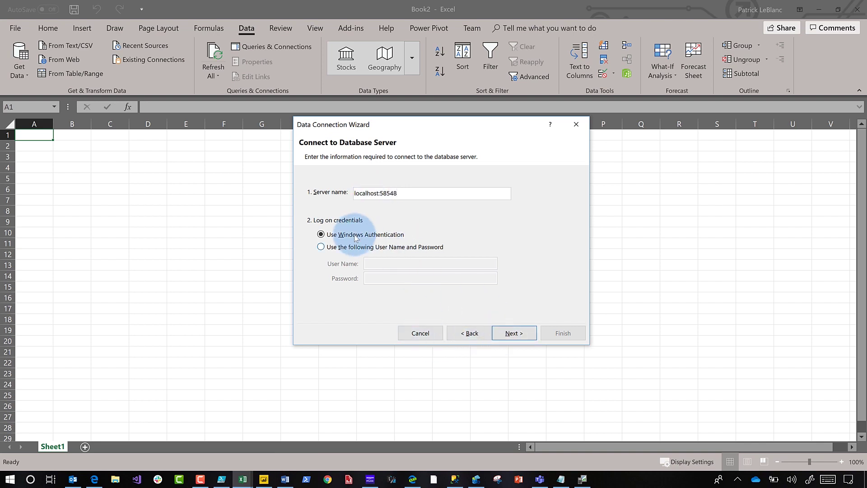
# Finish the data connection with Windows Authentication and import the model as a PivotTable Report at $A$1 of the existing worksheet
pyautogui.click(511, 338)
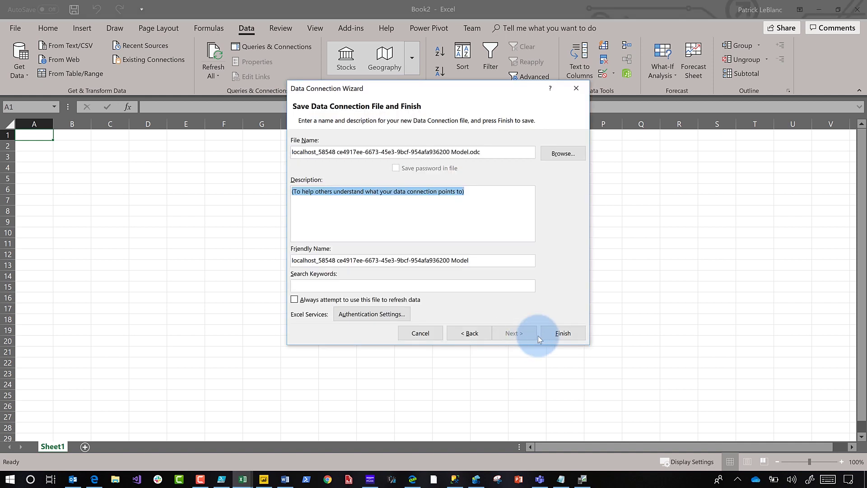
pyautogui.click(552, 333)
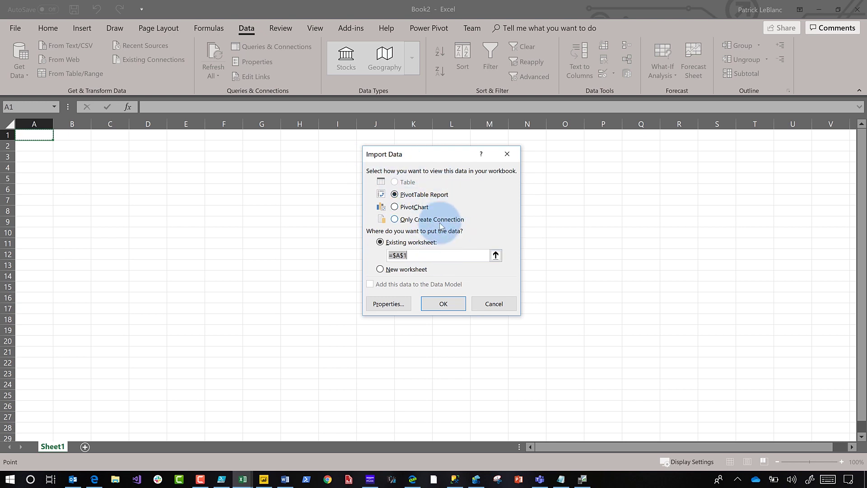
pyautogui.click(446, 304)
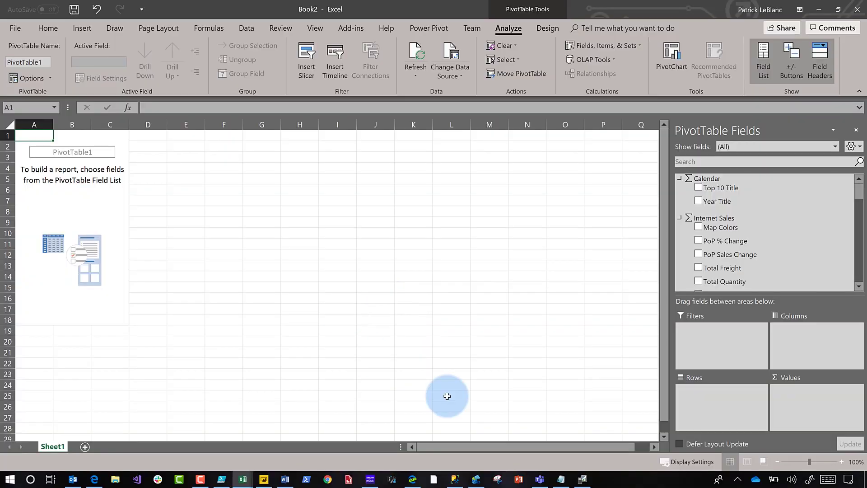
# Switch to Power BI Desktop by launching a new, untitled report window
pyautogui.click(264, 480)
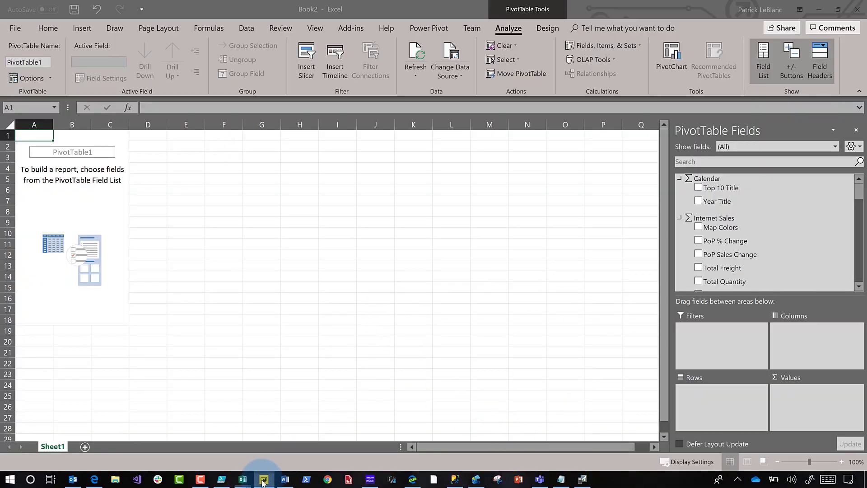
pyautogui.click(239, 421)
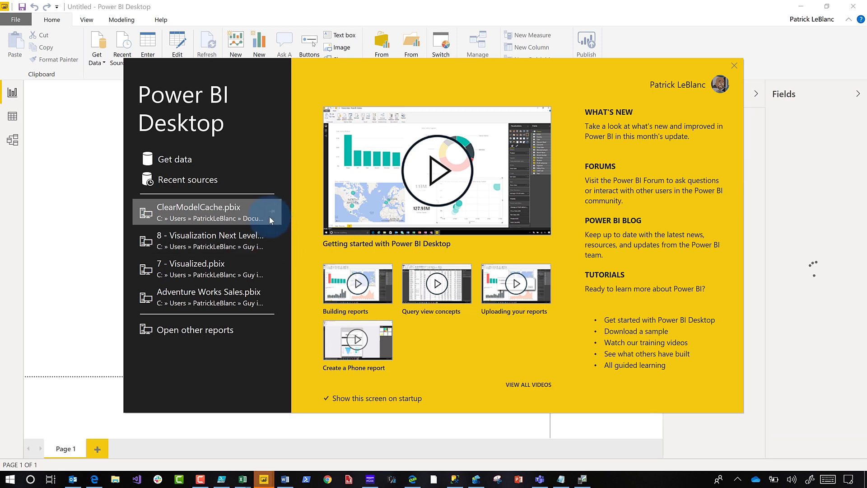
pyautogui.click(183, 165)
pyautogui.click(391, 224)
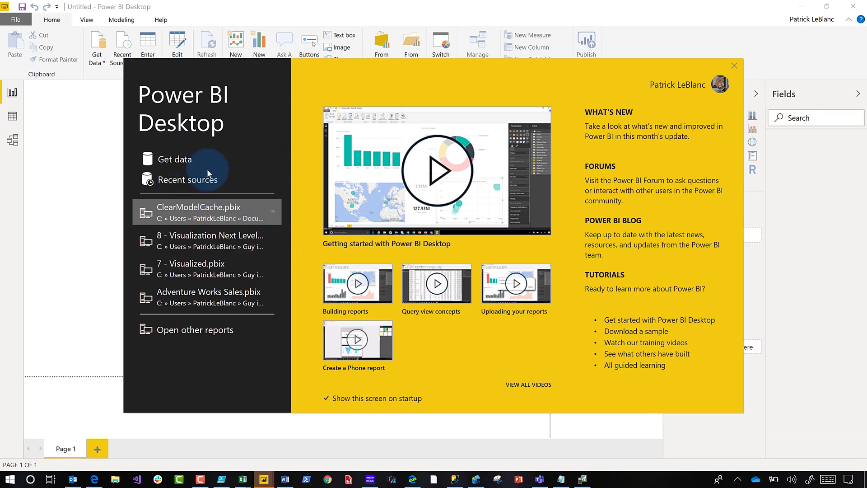
# Start getting data from a SQL Server Analysis Services database in the untitled report
pyautogui.click(180, 161)
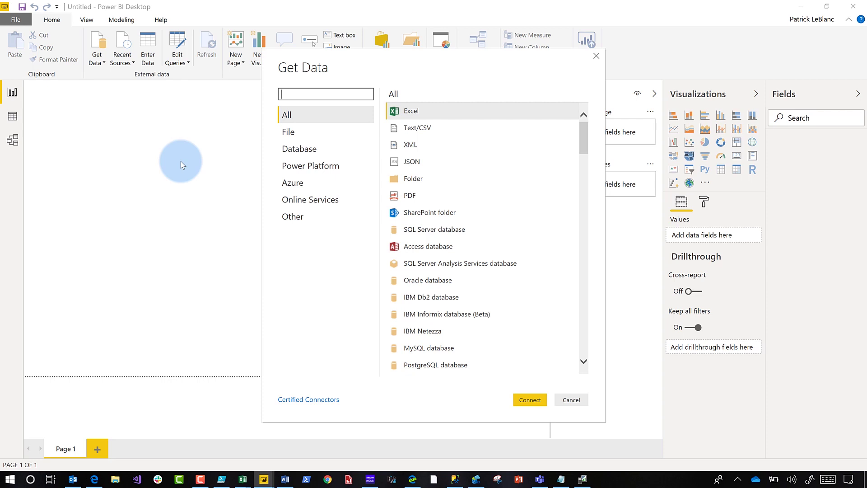
pyautogui.click(303, 150)
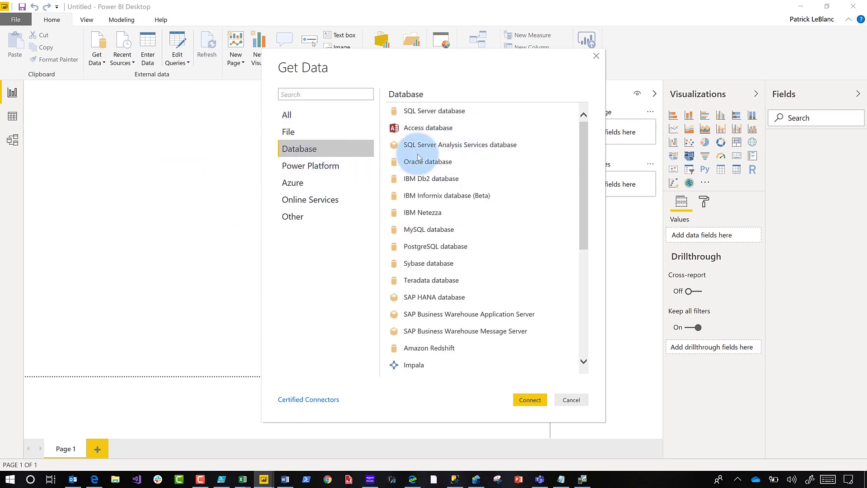
pyautogui.click(458, 145)
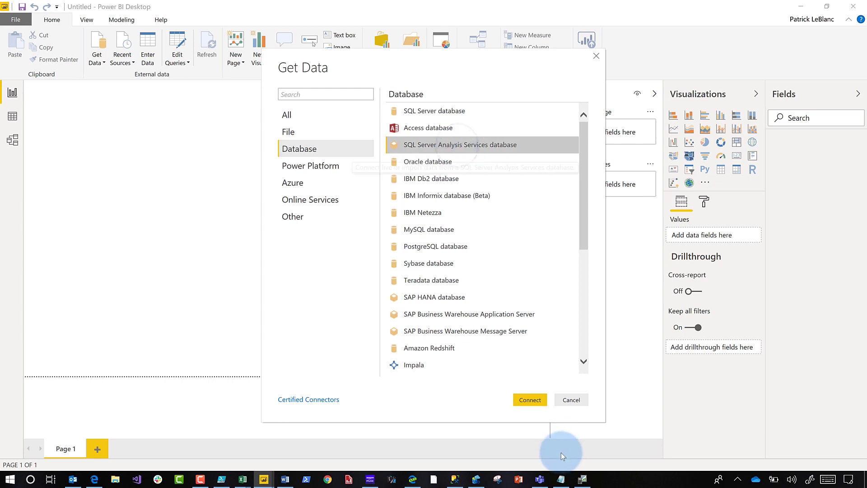
pyautogui.click(531, 399)
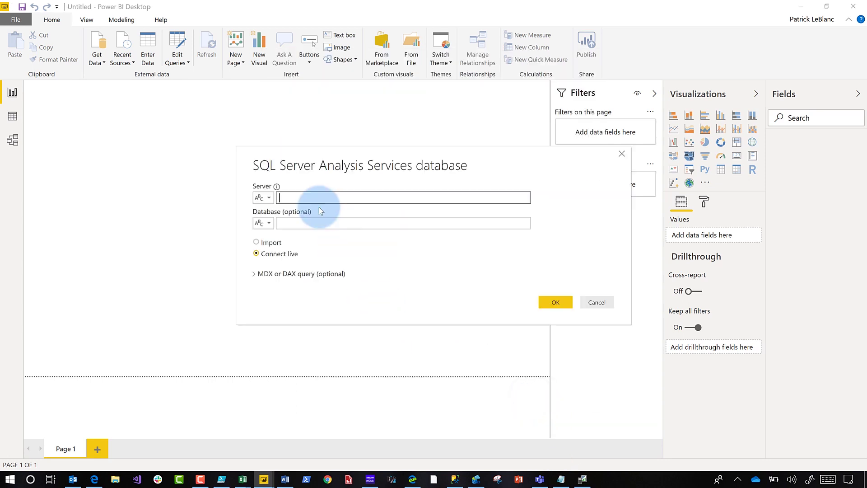
# Connect live to the server localhost:58548 and load its Model perspective into the report
pyautogui.hotkey('ctrl', 'v')
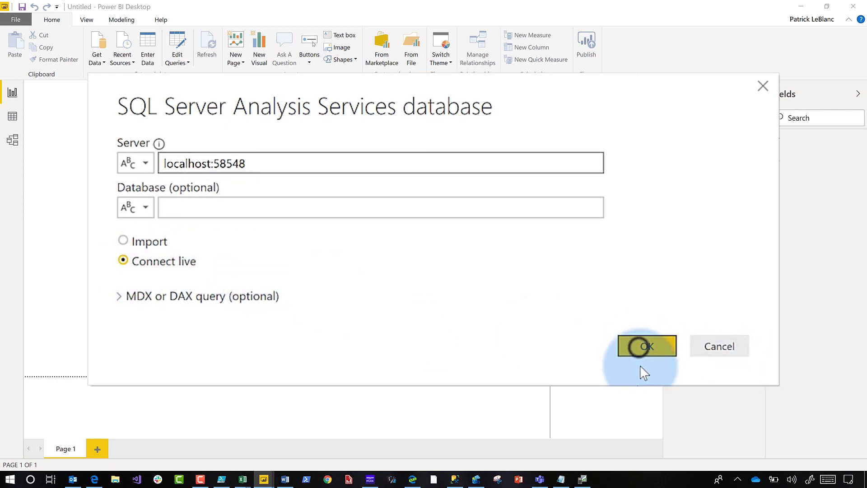
pyautogui.click(640, 346)
pyautogui.click(213, 129)
pyautogui.click(233, 144)
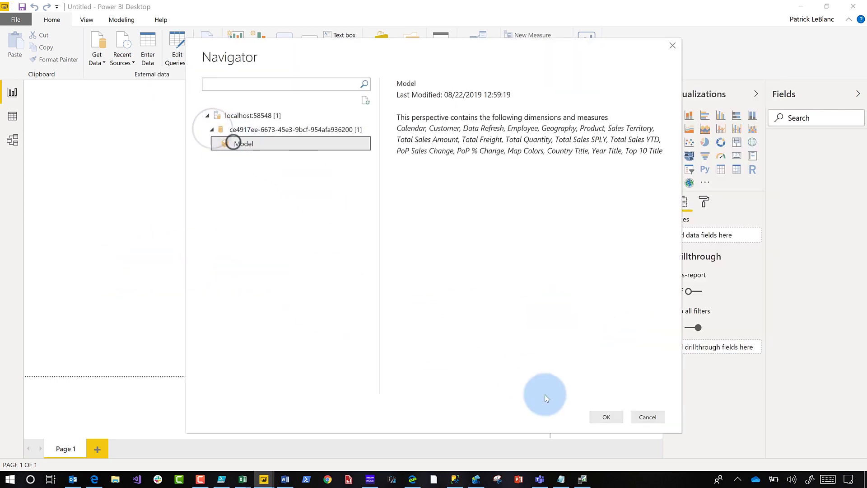
pyautogui.click(609, 416)
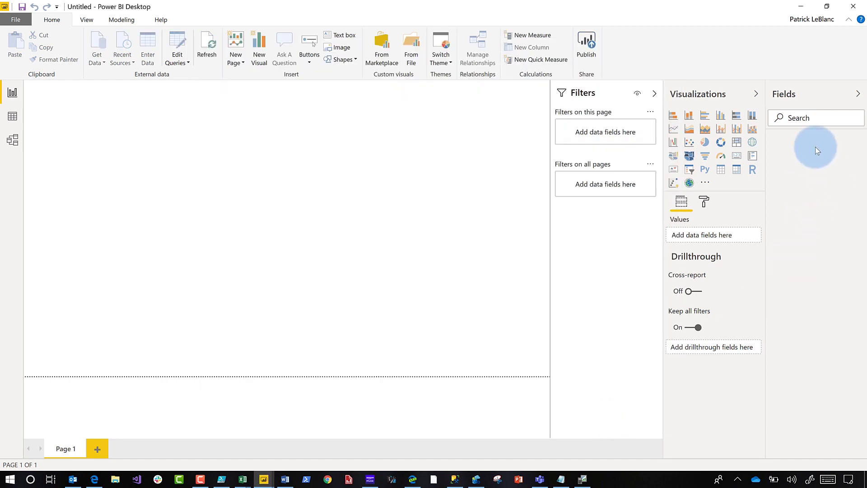